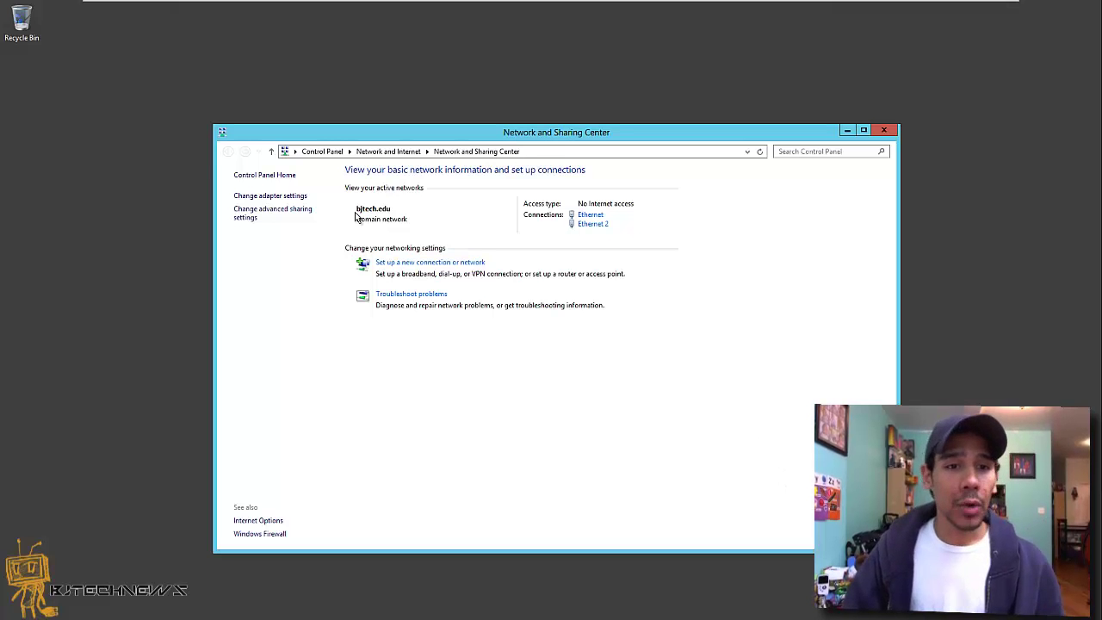
- Examine the server's Ethernet and Ethernet 2 adapters in Network Connections, and close the network windows
left_click(281, 190)
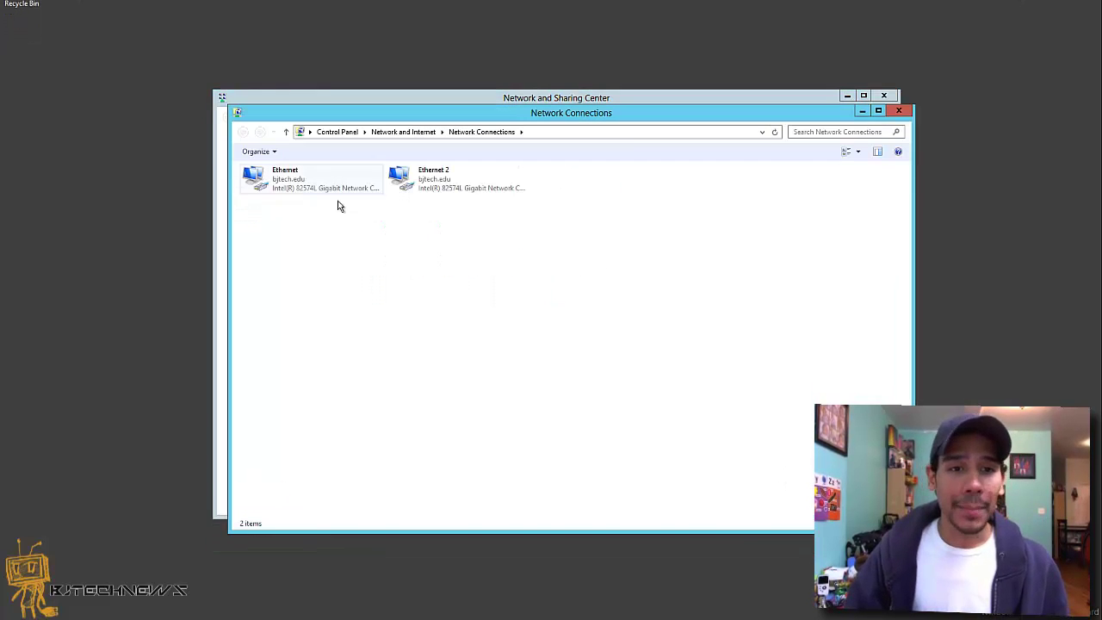
left_click(307, 226)
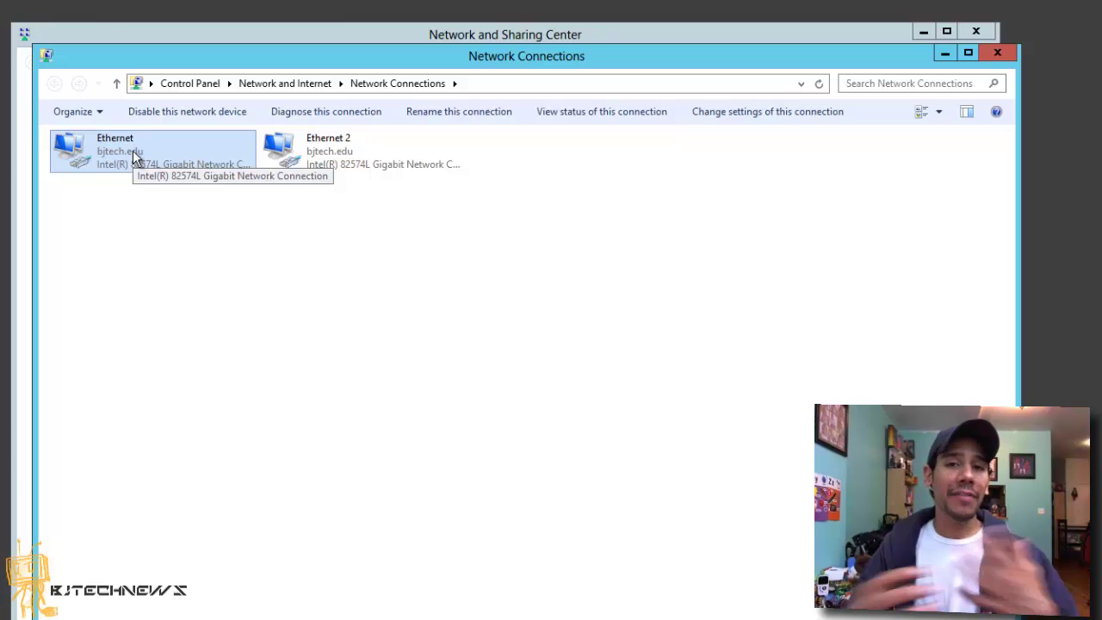
left_click(343, 173)
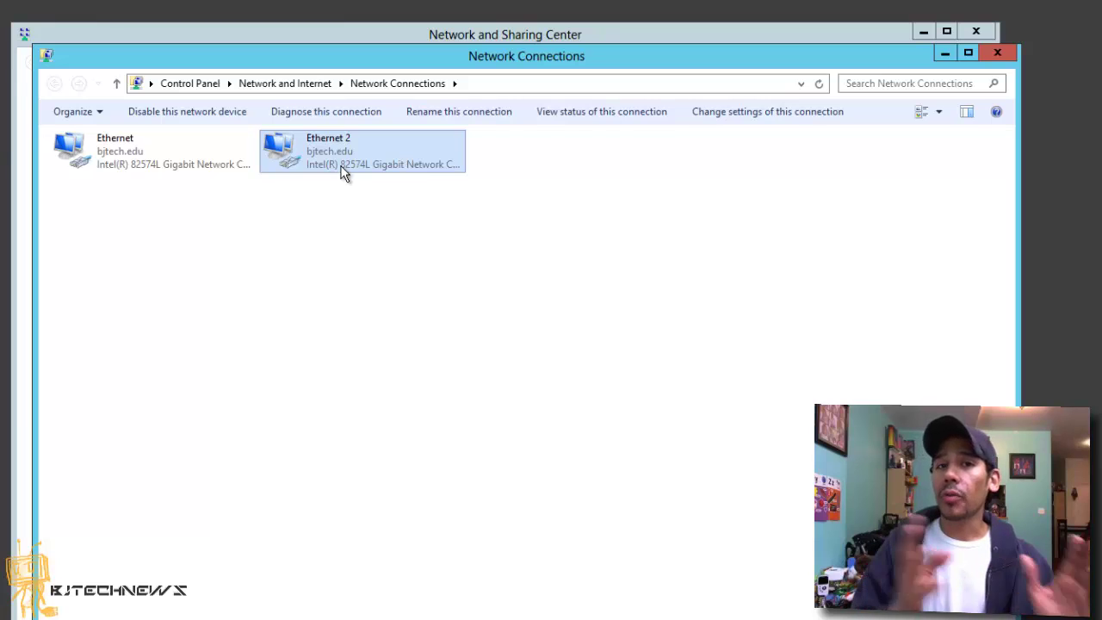
left_click(143, 168)
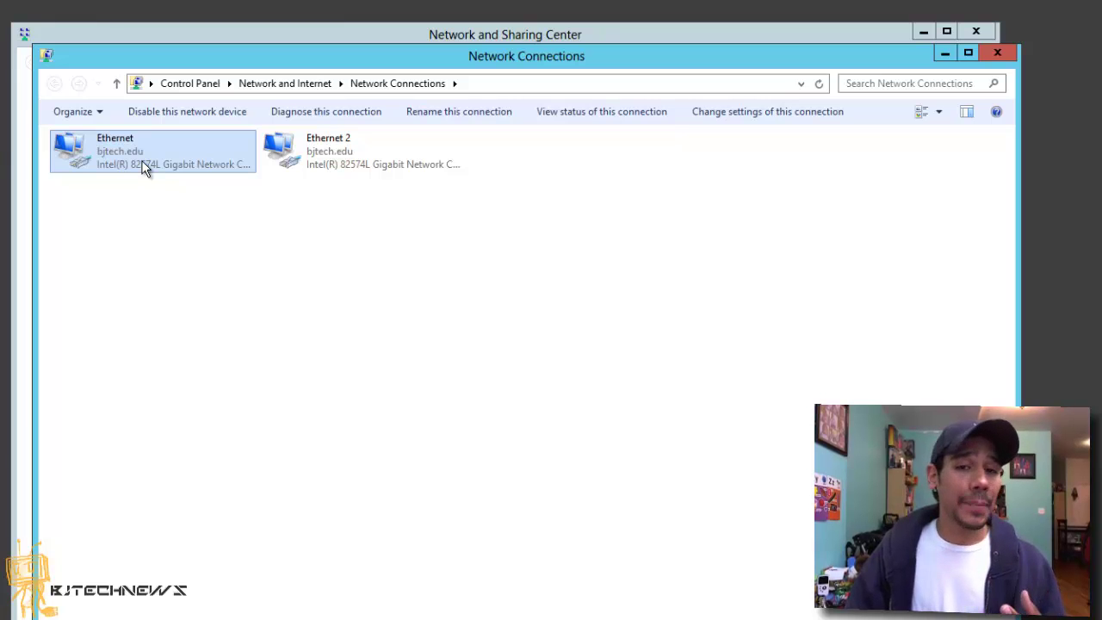
left_click(1004, 51)
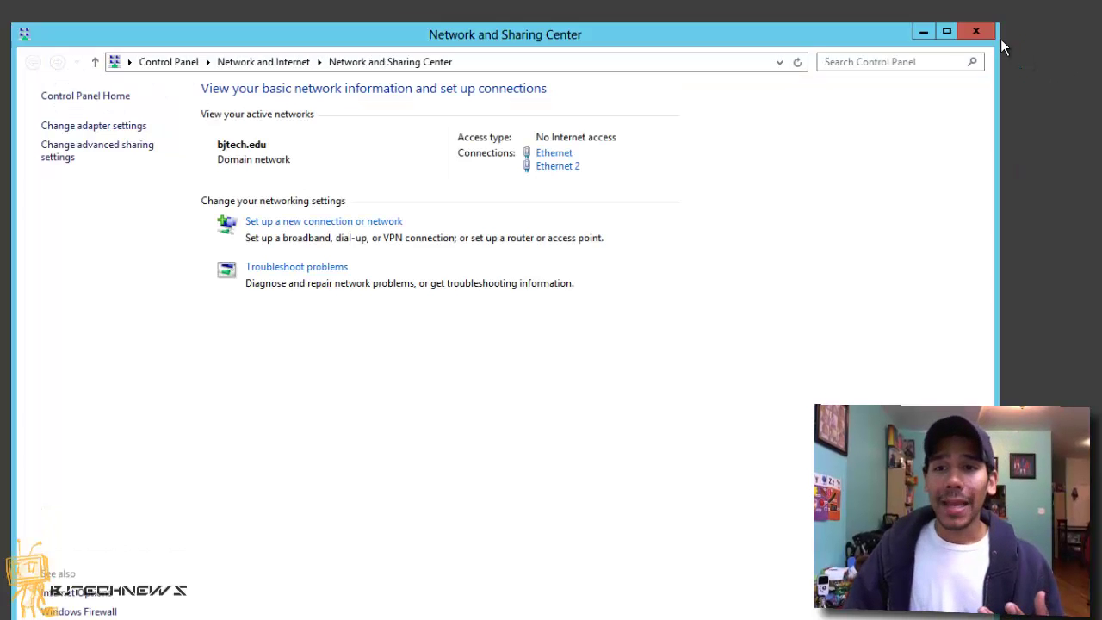
left_click(990, 36)
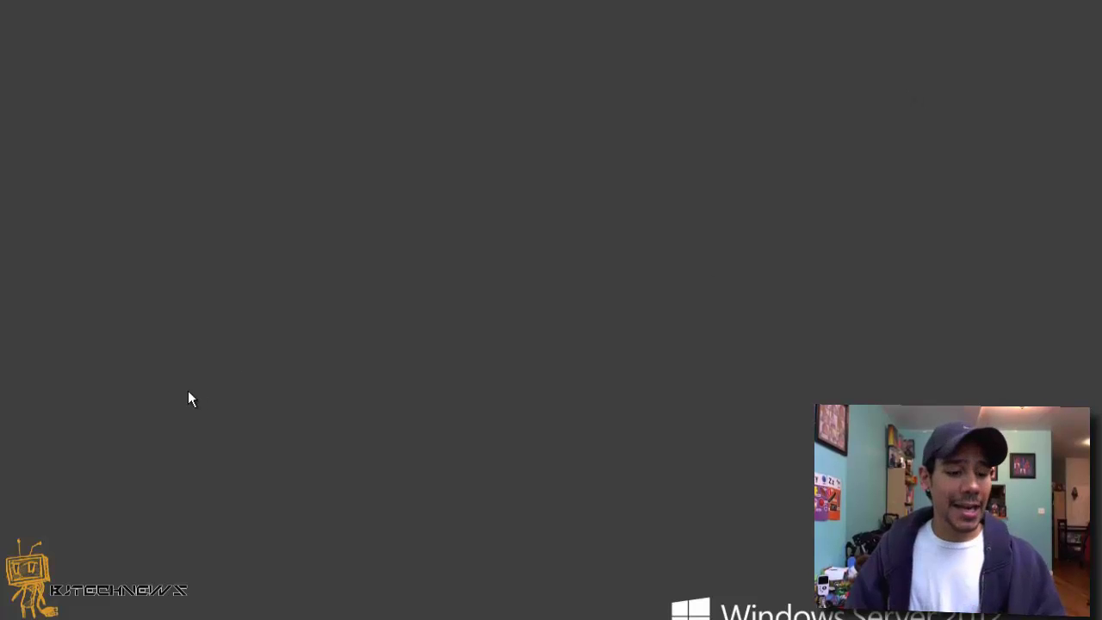
- Start the Add Roles and Features Wizard from Server Manager
key("super")
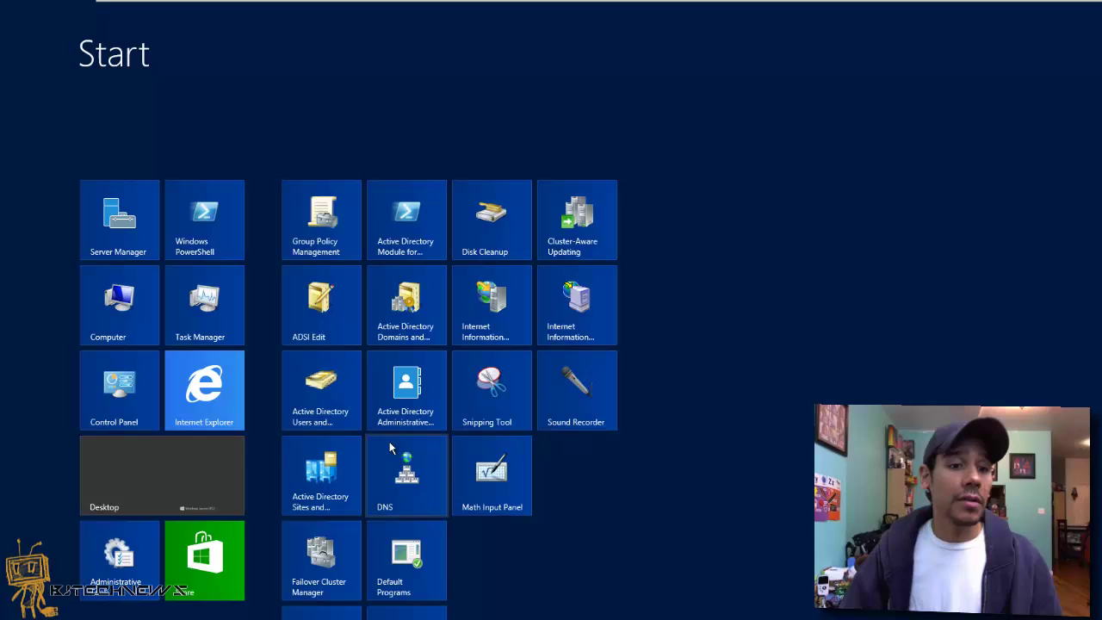
left_click(194, 485)
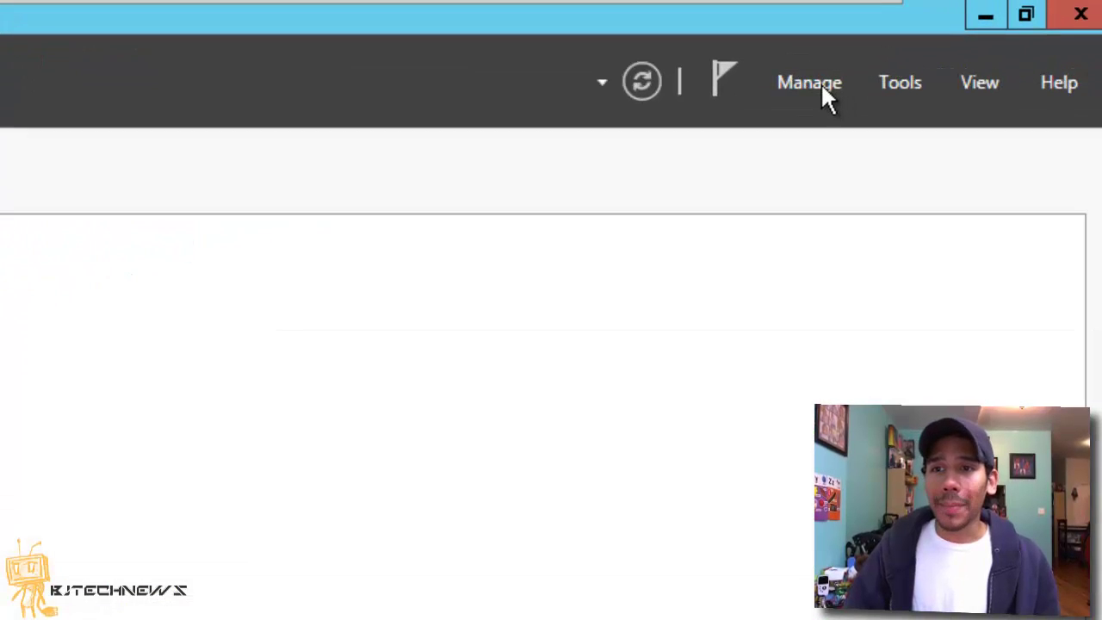
left_click(809, 83)
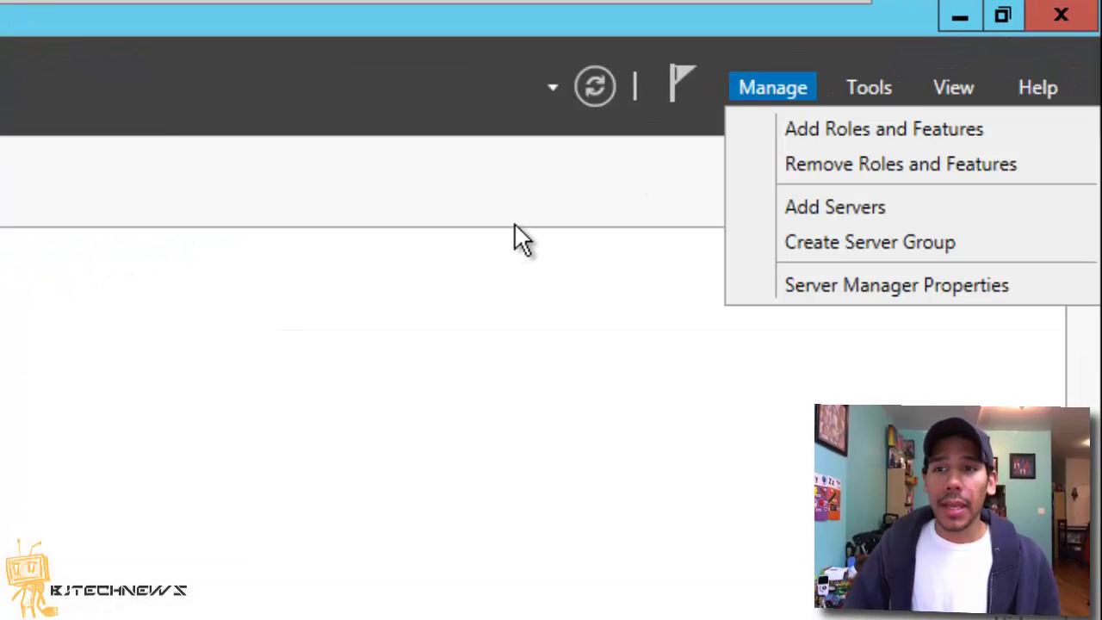
left_click(961, 122)
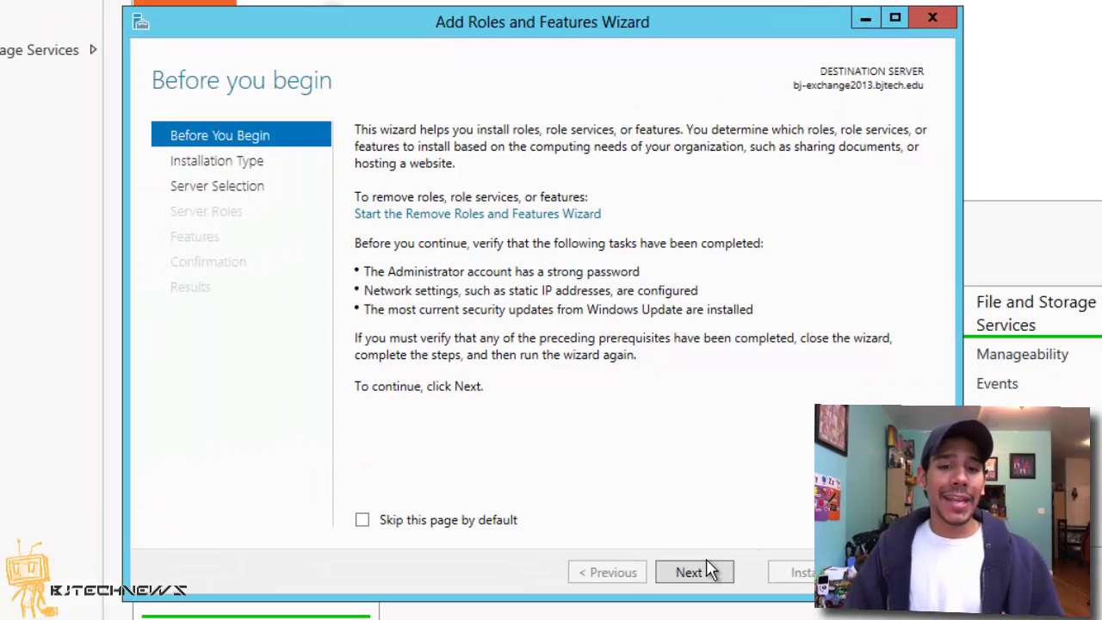
- Choose a role-based or feature-based installation on bj-exchange2013.bjtech.edu from the server pool, and proceed to the server roles
left_click(693, 572)
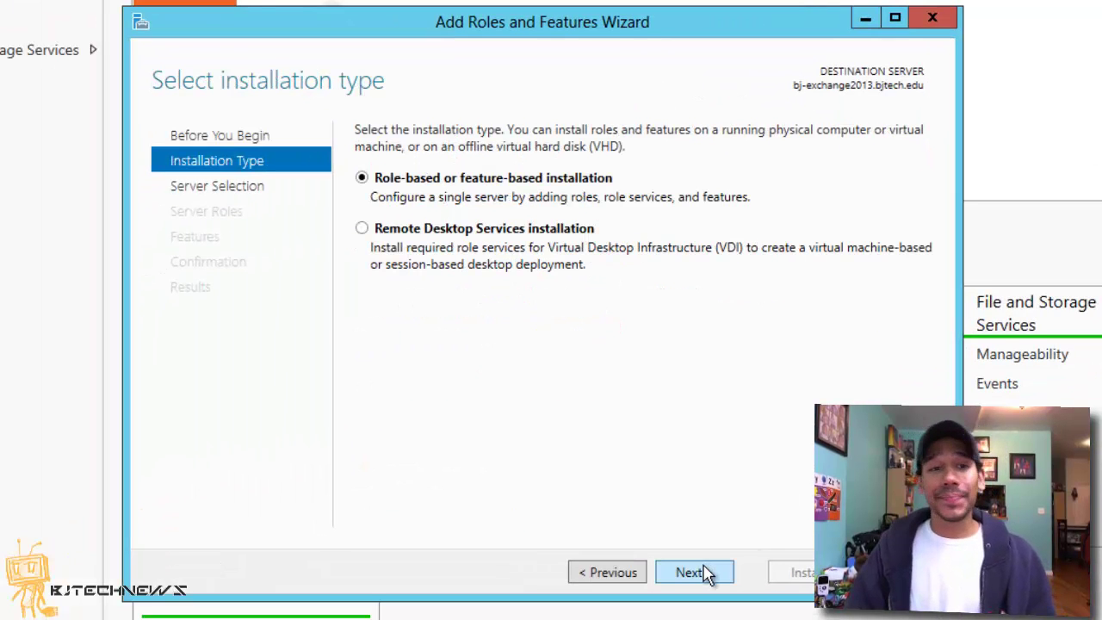
left_click(702, 578)
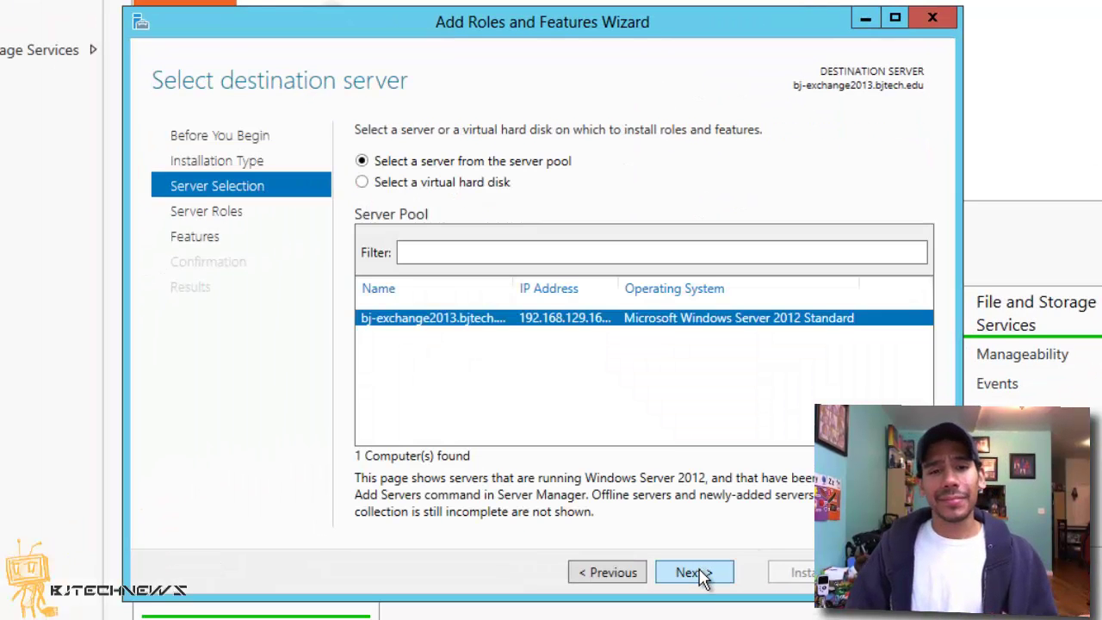
left_click(693, 572)
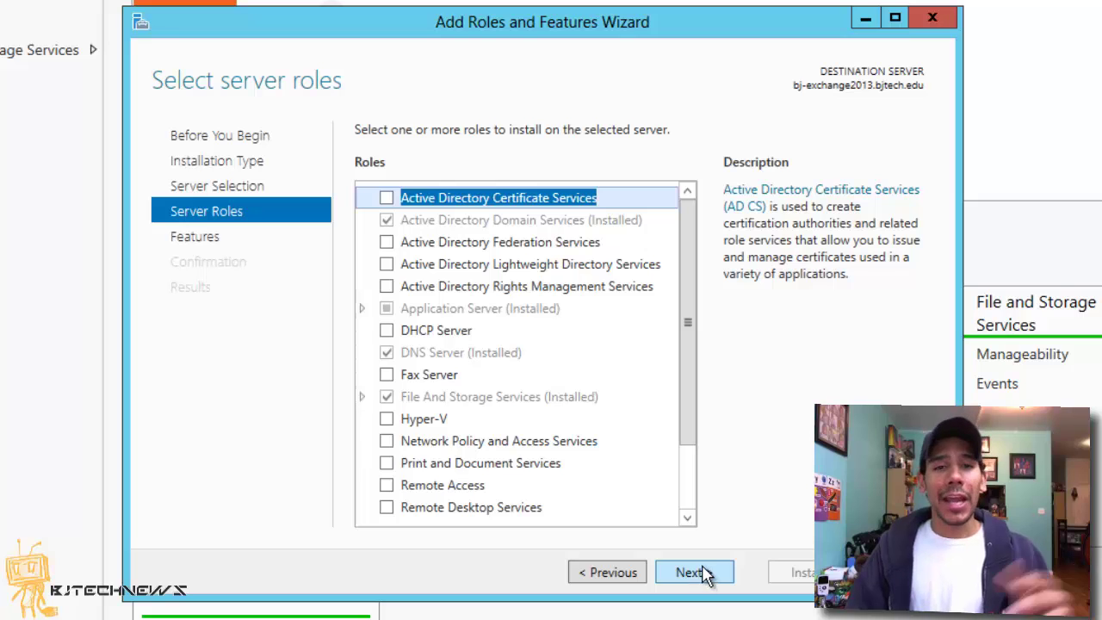
left_click(594, 585)
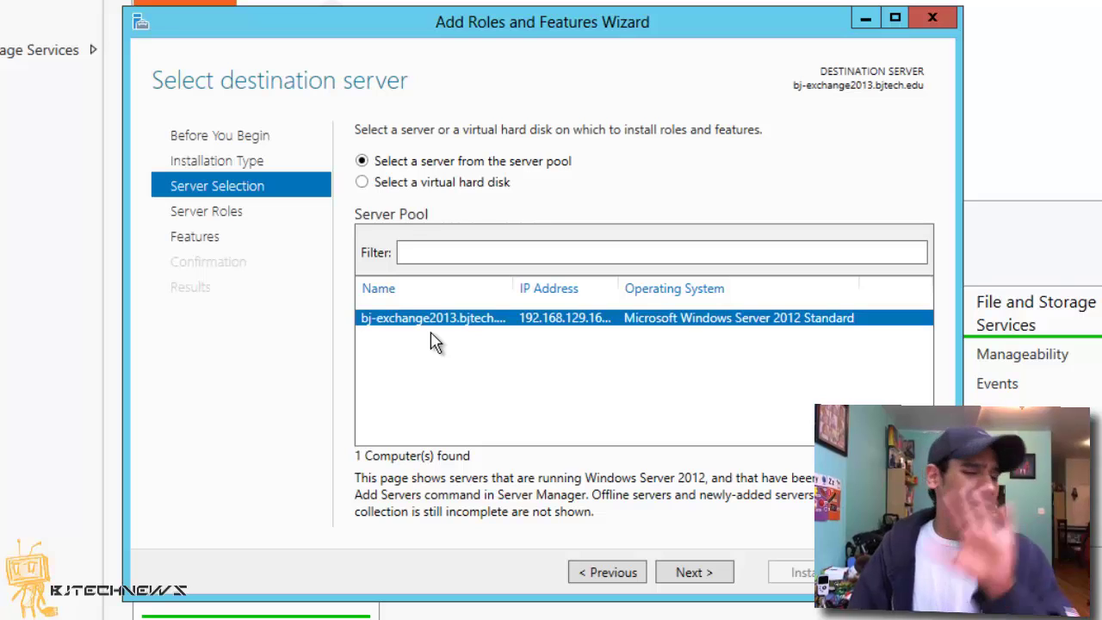
left_click(689, 575)
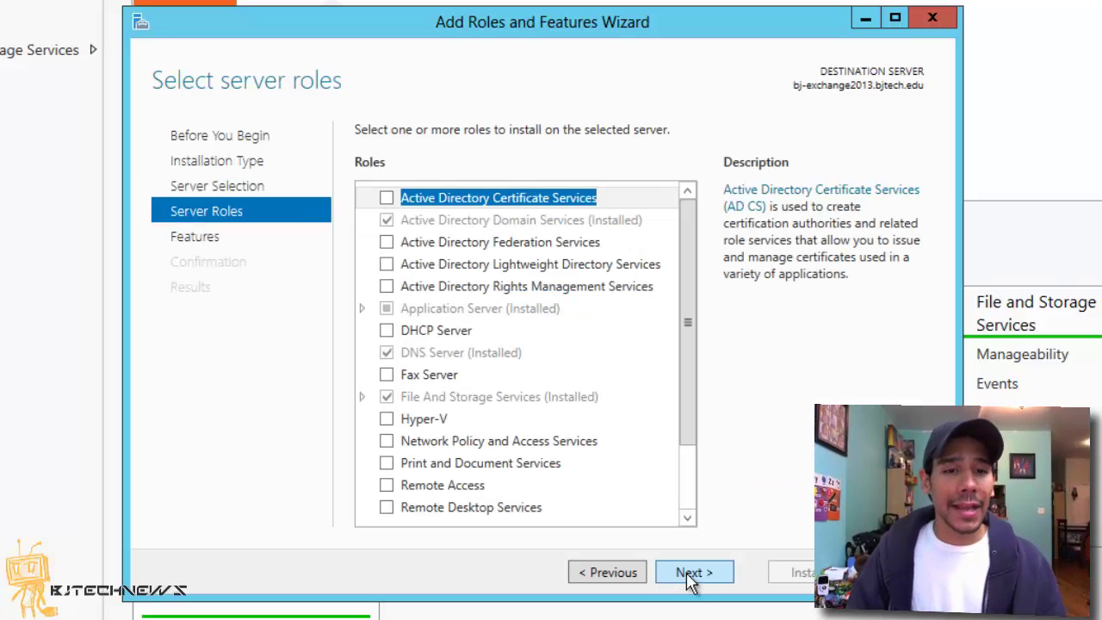
- Add the Active Directory Certificate Services role with its required management tools, and proceed to its role services
left_click(387, 201)
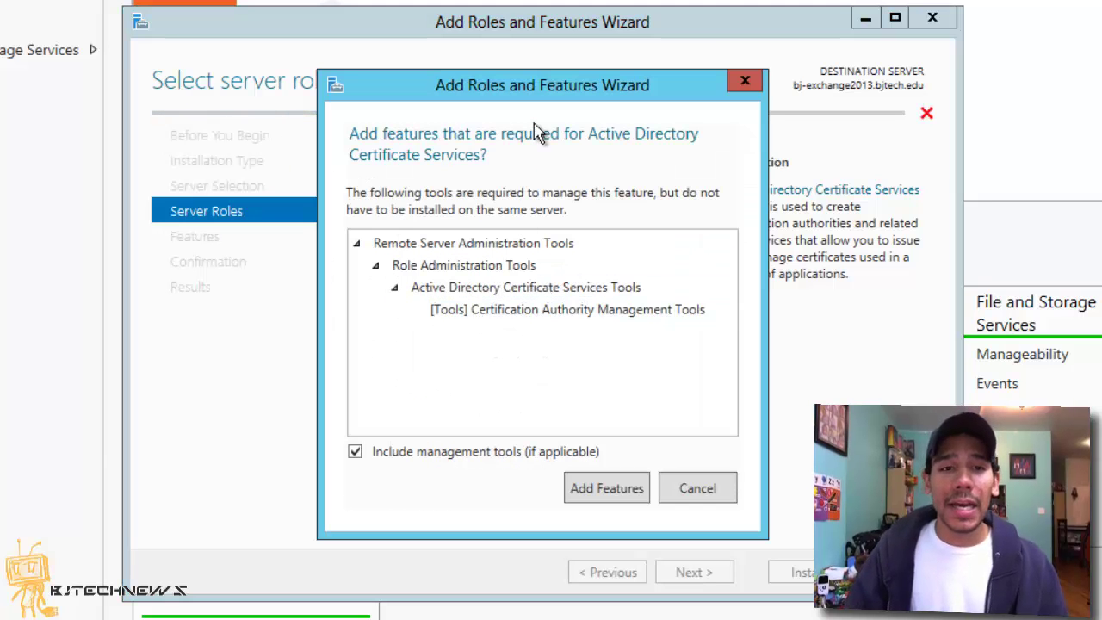
left_click_drag(564, 99, 865, 100)
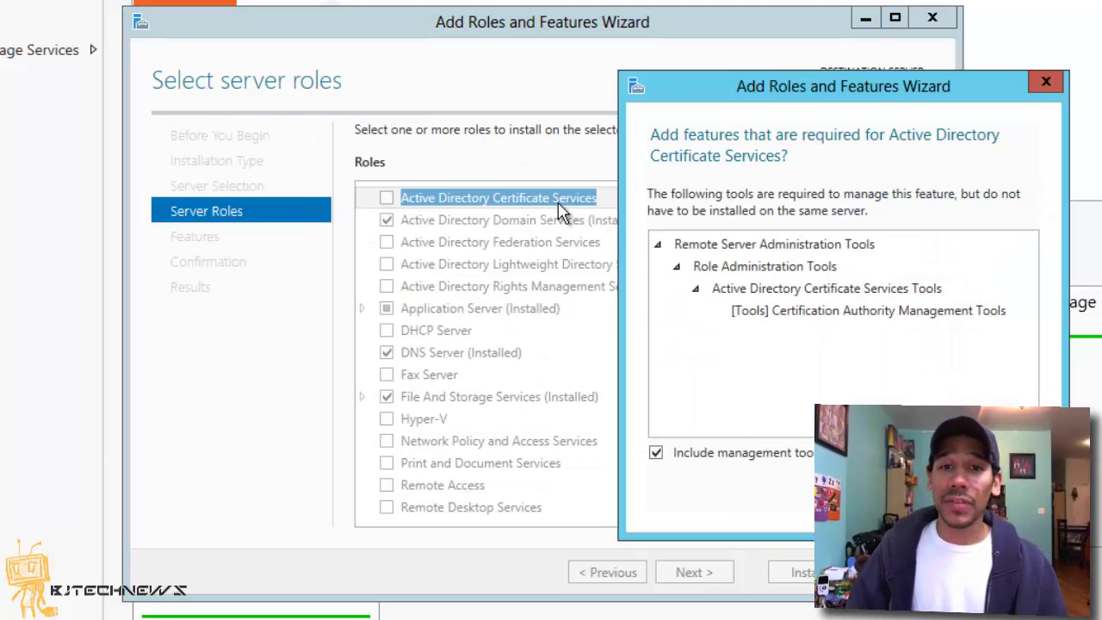
left_click(1014, 510)
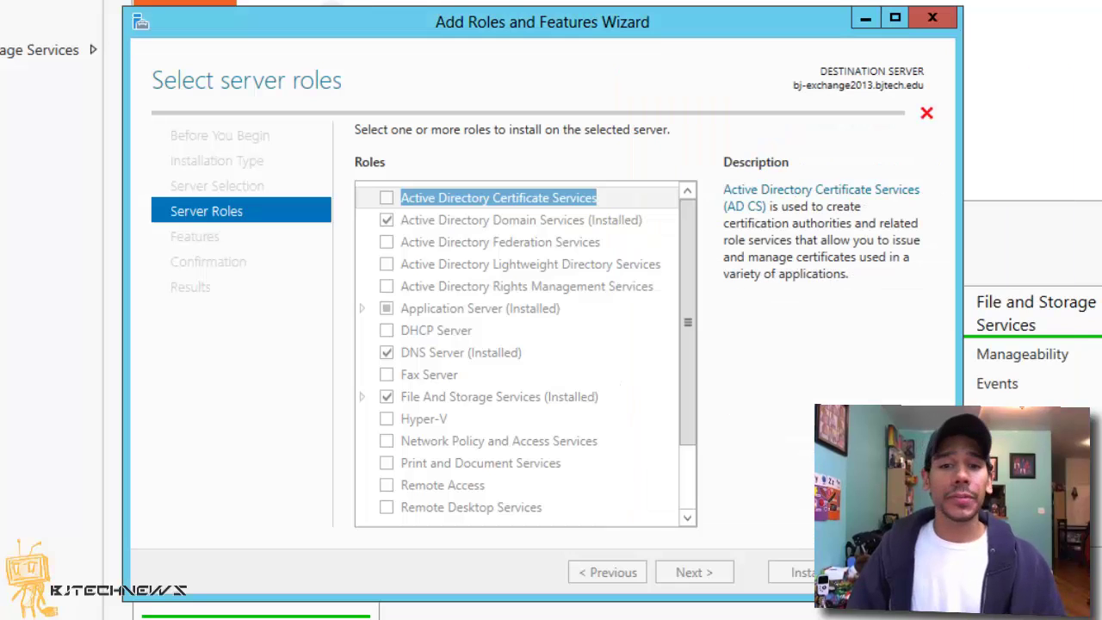
left_click(694, 573)
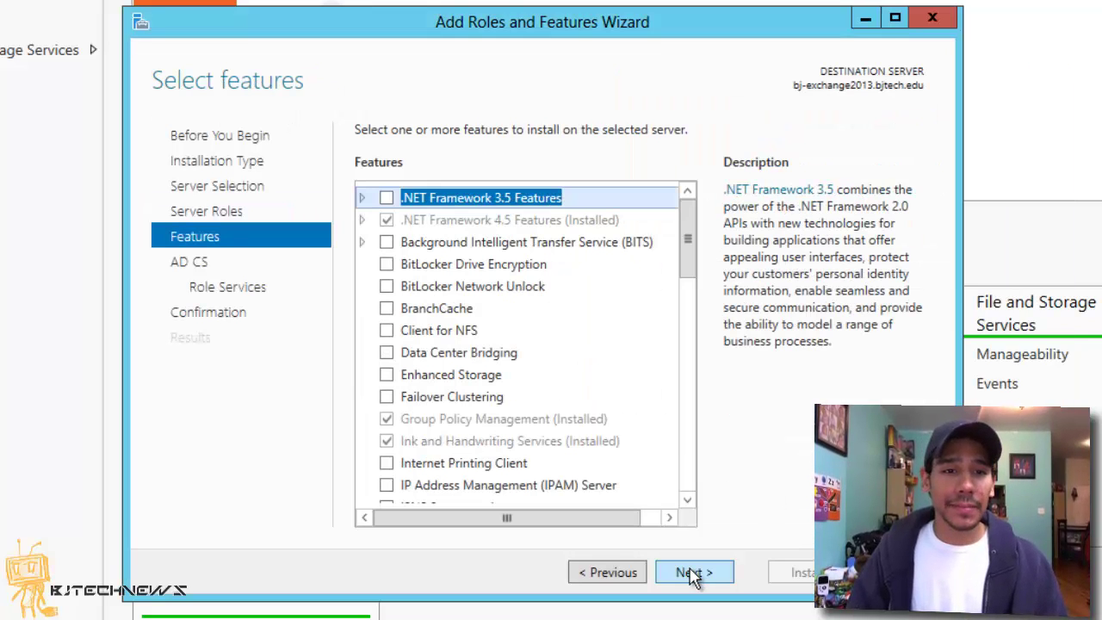
left_click(691, 573)
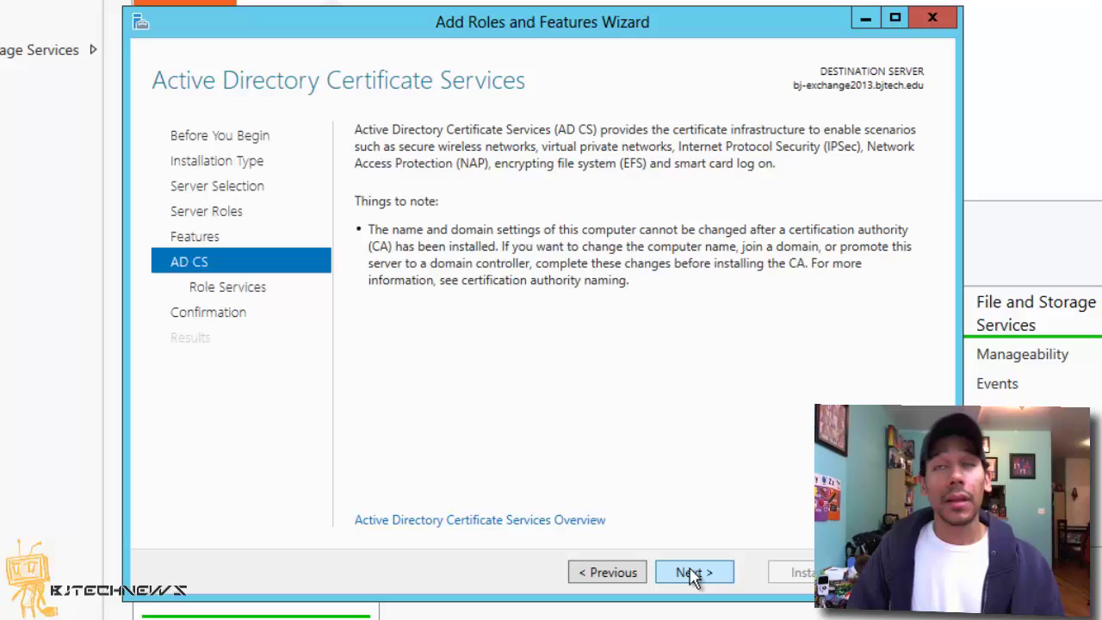
left_click(691, 574)
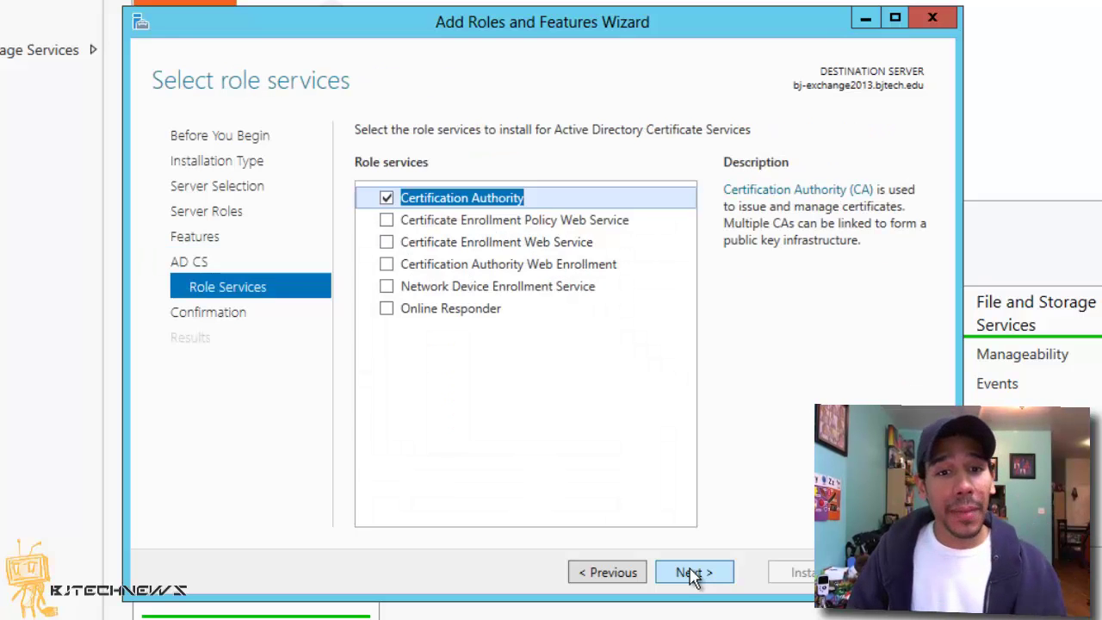
- Add the Certification Authority Web Enrollment role service with its required features, and proceed to the confirmation page
left_click(386, 268)
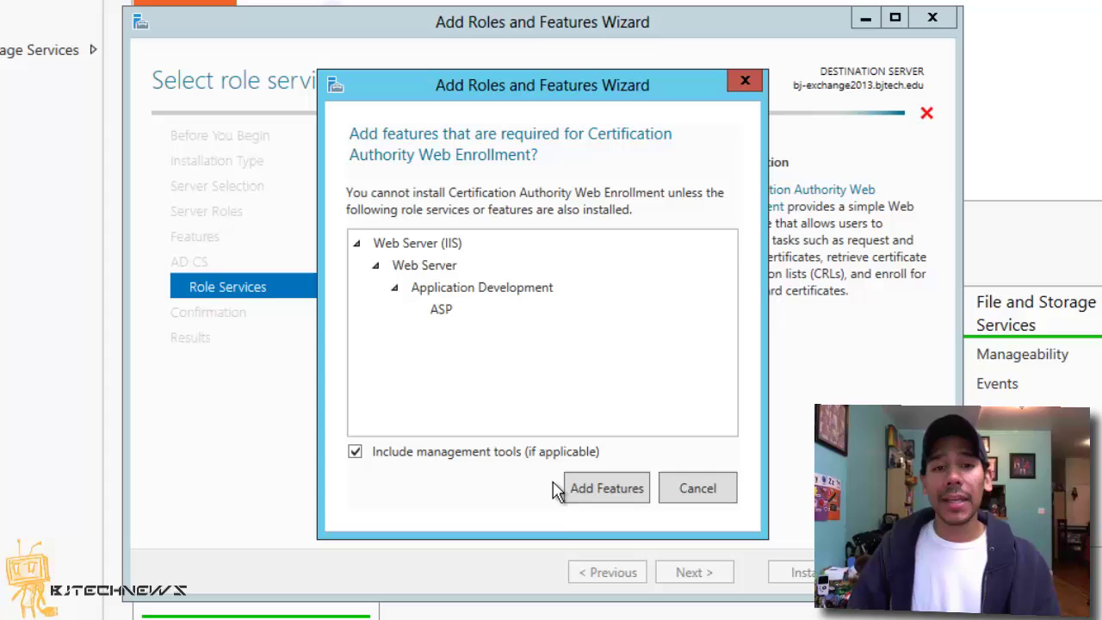
left_click(593, 498)
left_click(695, 577)
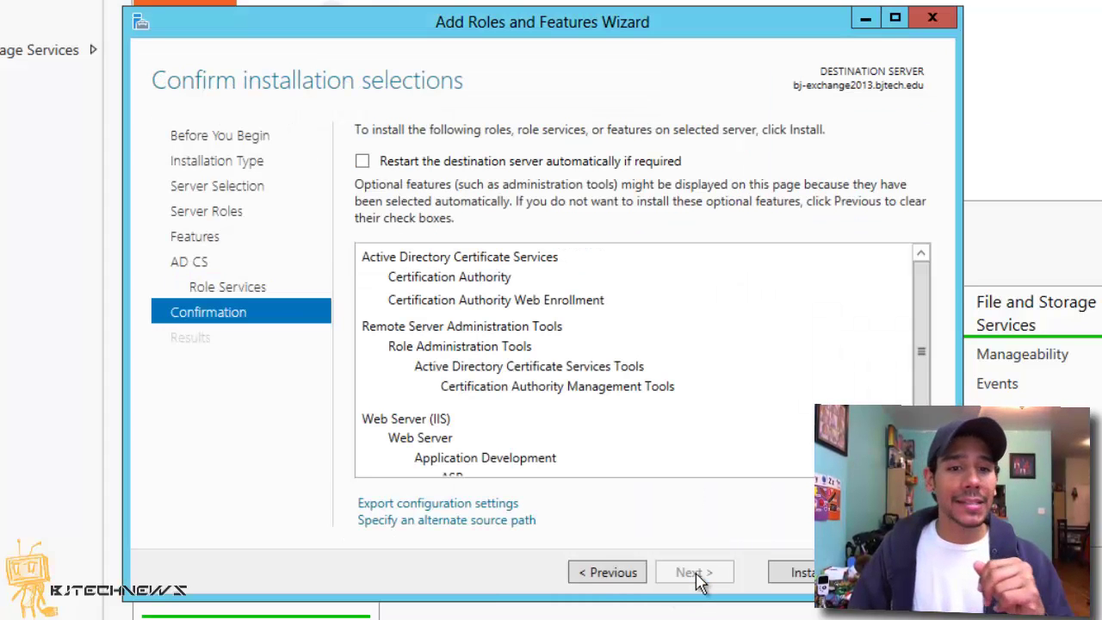
- Allow the destination server to restart automatically if required, and install the selected roles
left_click(363, 164)
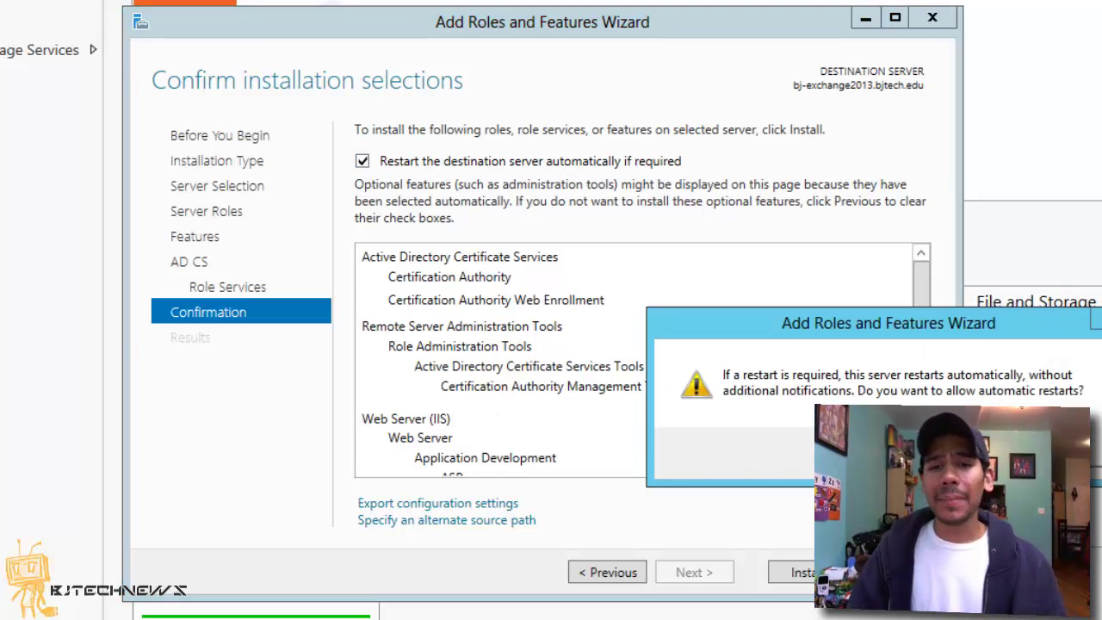
key("Return")
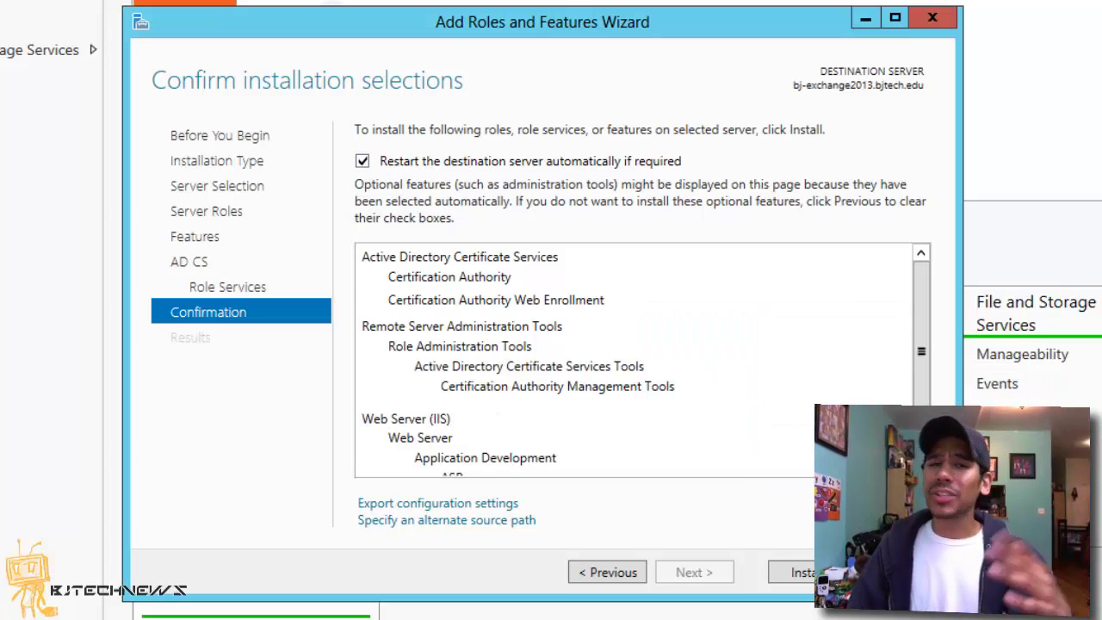
left_click(797, 572)
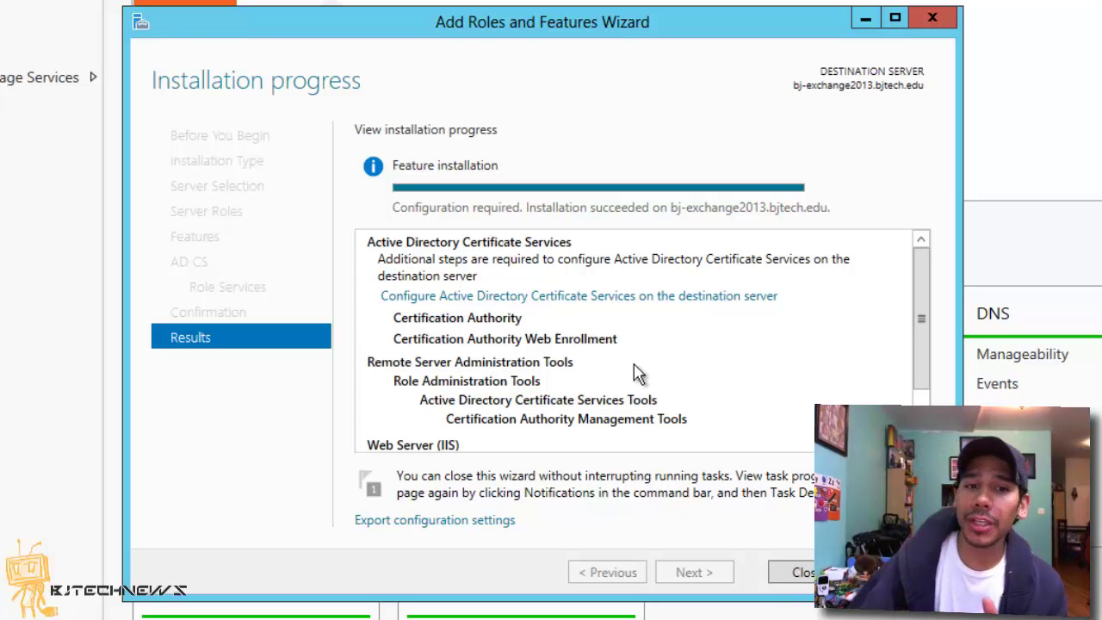
- Start configuring AD CS with the BJTECH\Administrator credentials for the Certification Authority and Certification Authority Web Enrollment role services
left_click(619, 297)
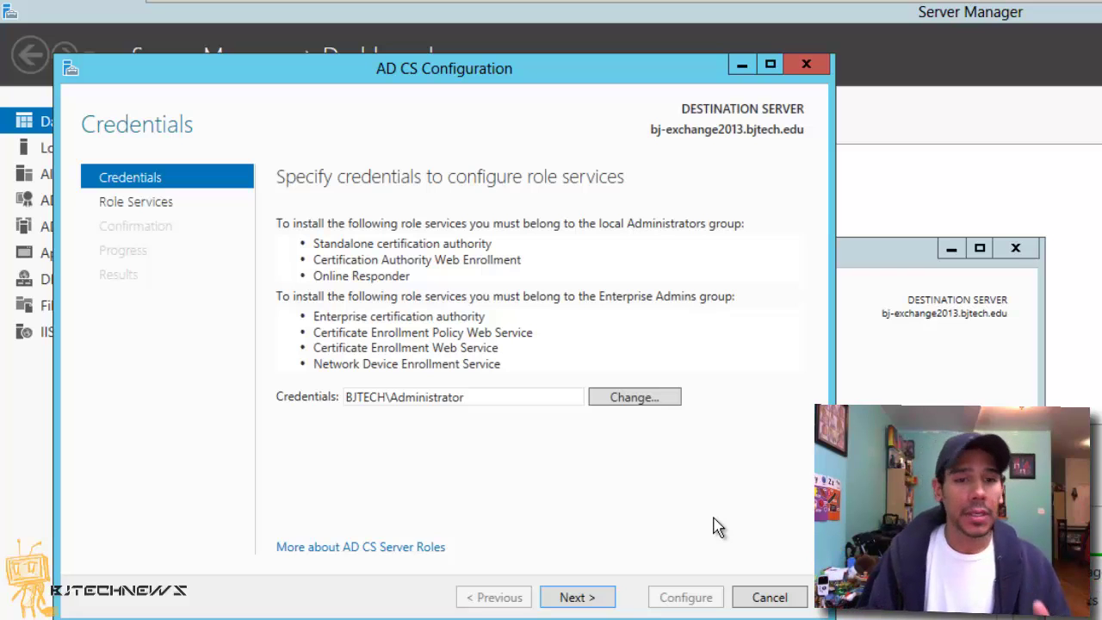
left_click(576, 598)
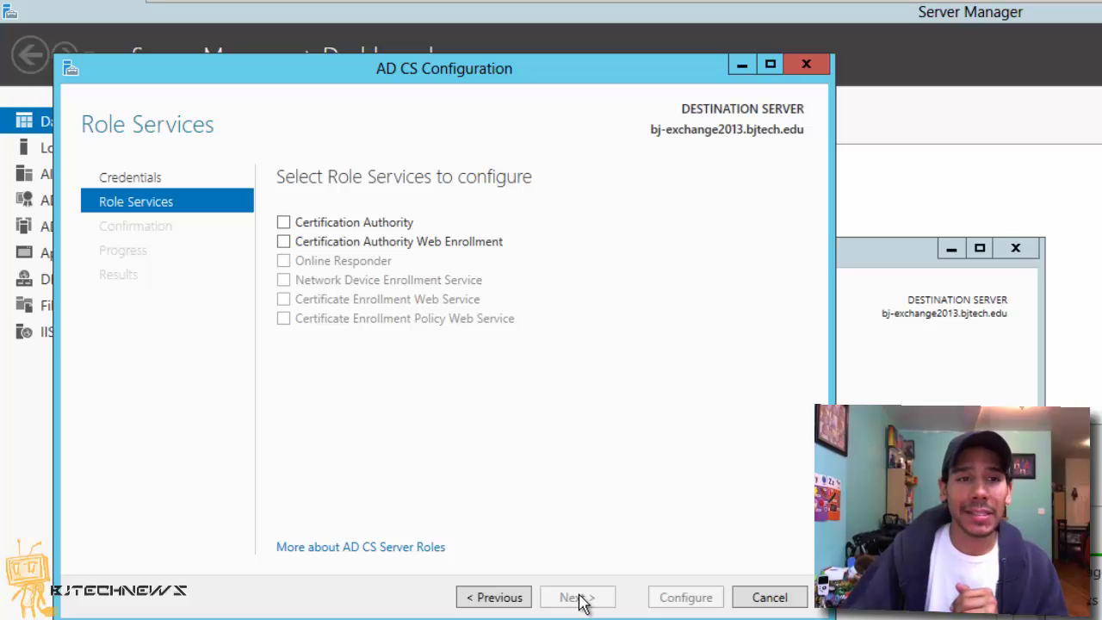
left_click(282, 226)
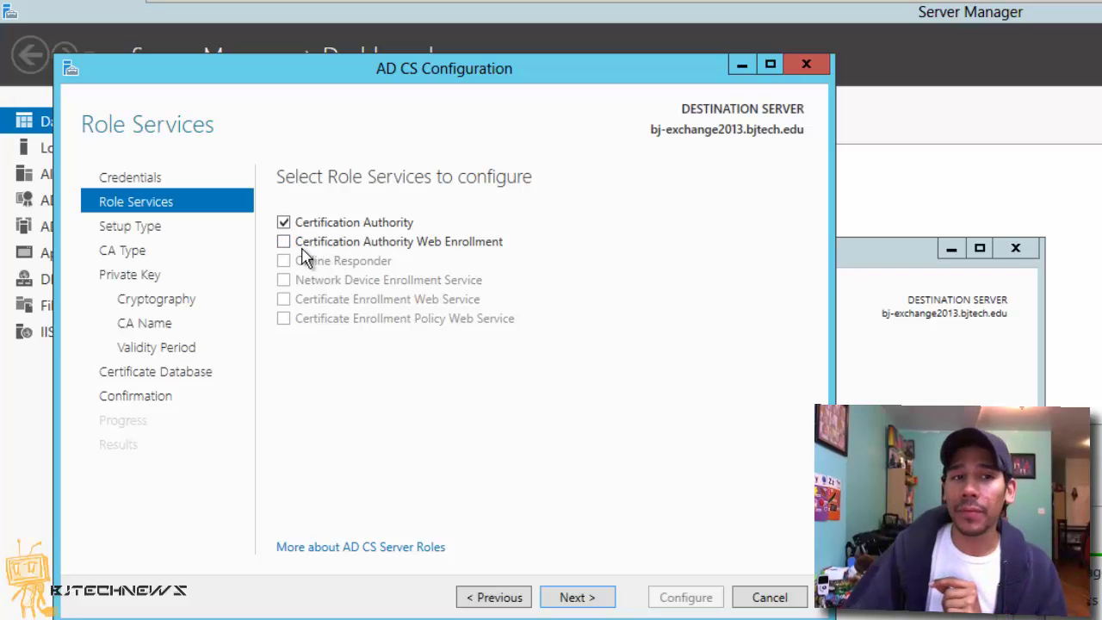
left_click(284, 242)
left_click(571, 600)
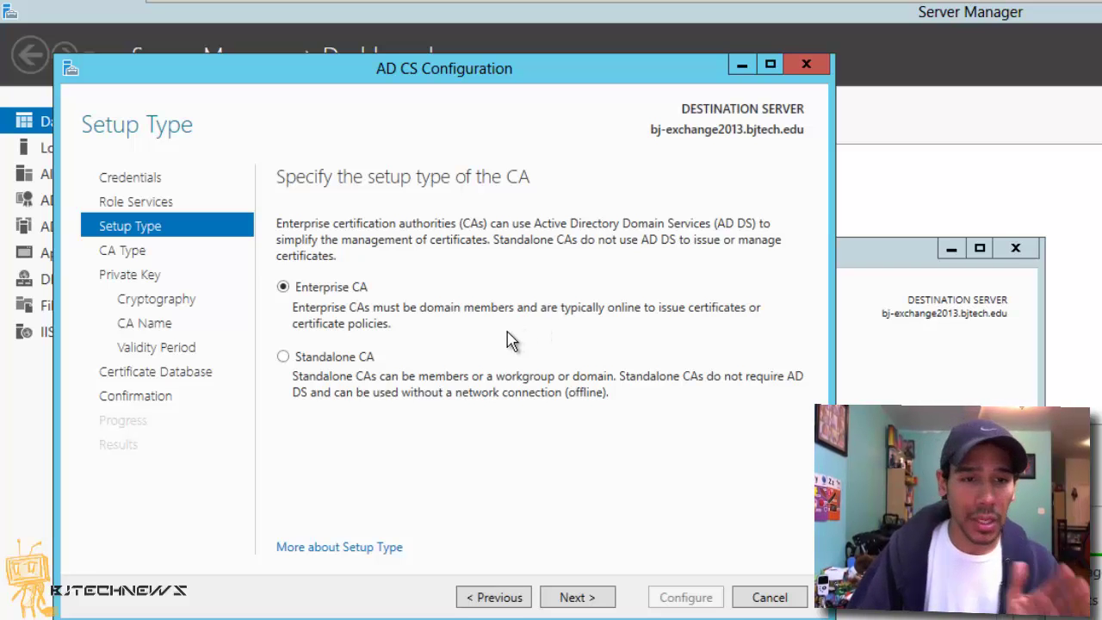
- Set up the certification authority as an Enterprise Root CA with a new private key
left_click(575, 596)
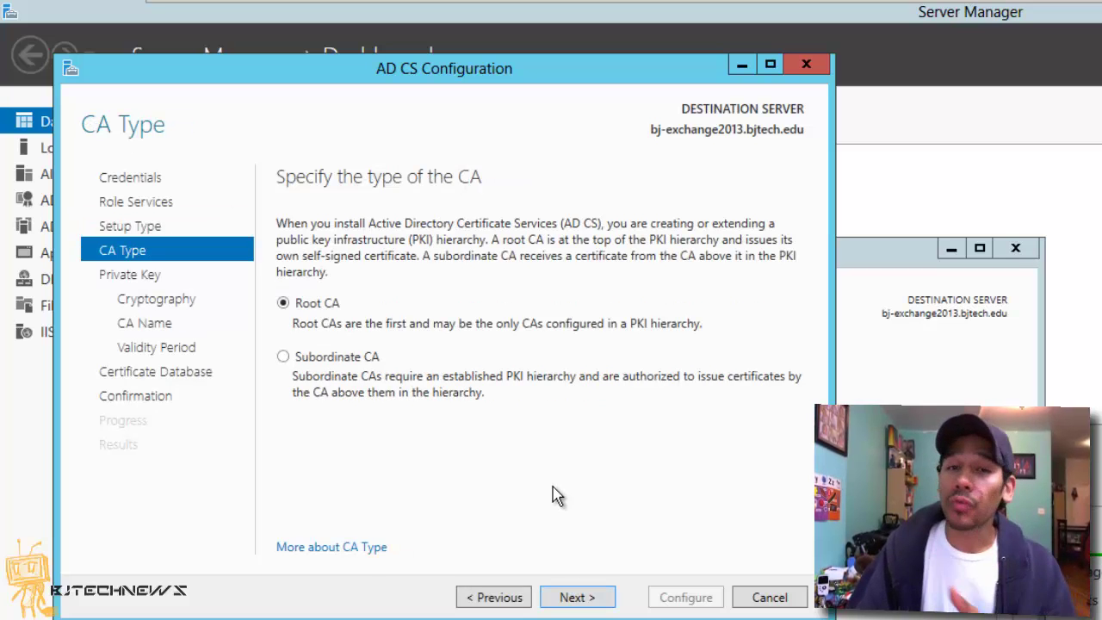
left_click(577, 598)
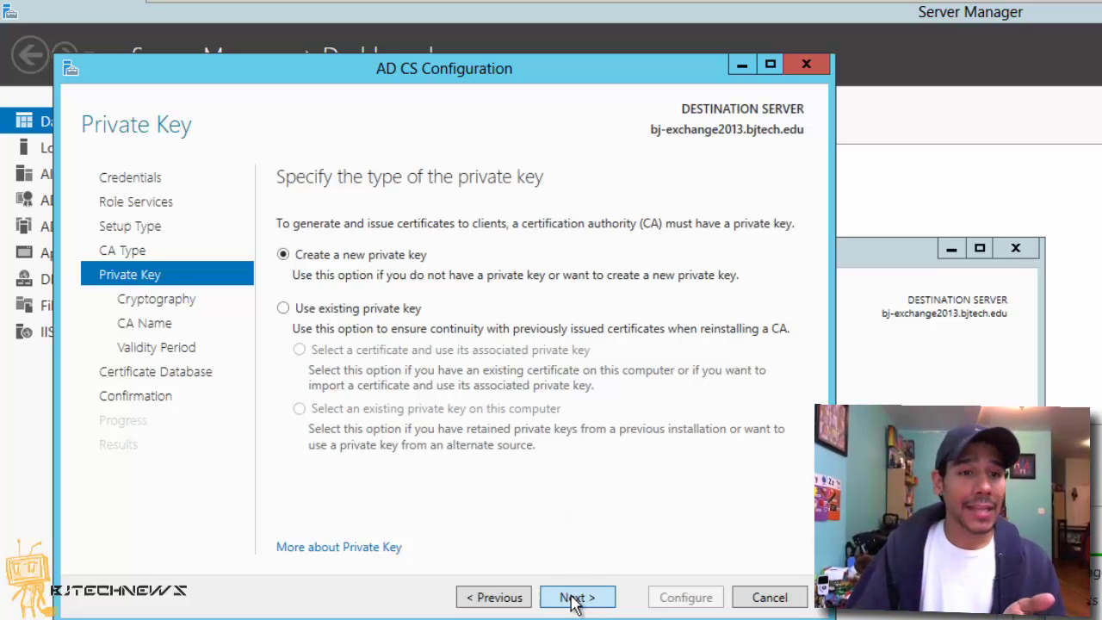
left_click(575, 600)
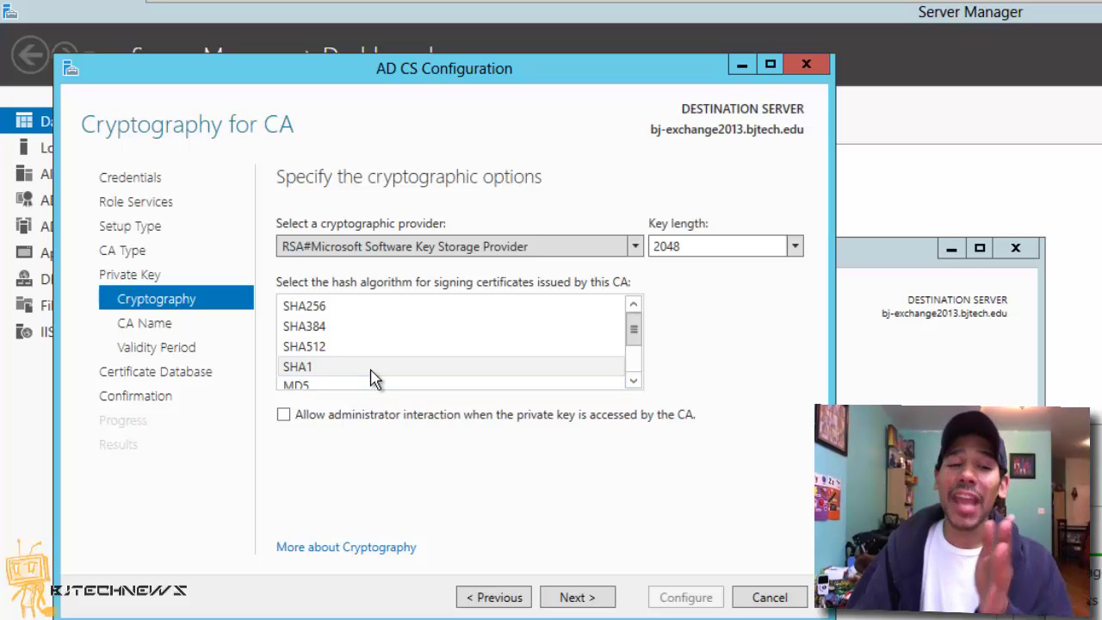
- Accept the RSA#Microsoft Software Key Storage Provider with key length 2048 and the CA common name bjtech-BJ-EXCHANGE2013-CA
left_click(570, 599)
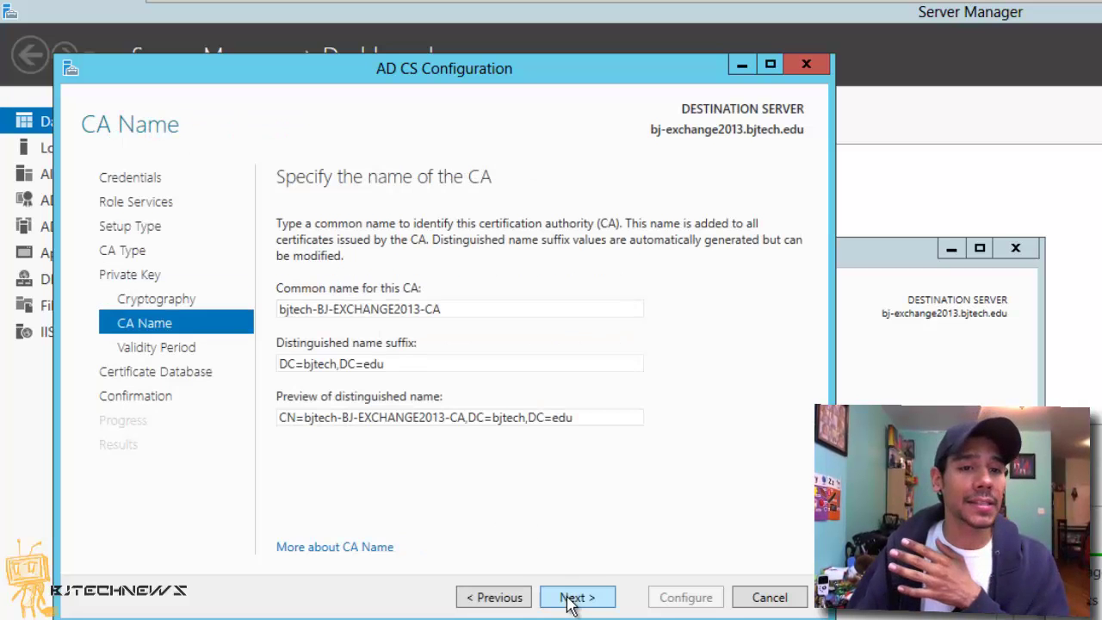
left_click(600, 605)
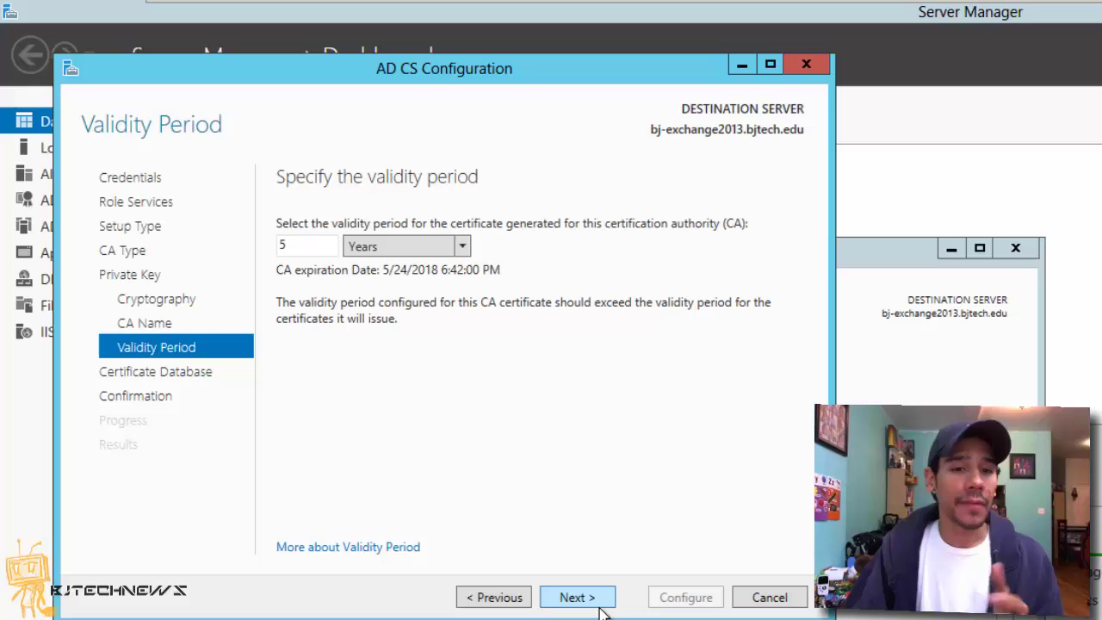
- Accept the 5-year validity period and the C:\Windows\system32\CertLog database locations, and complete the AD CS configuration
left_click(600, 608)
left_click(600, 607)
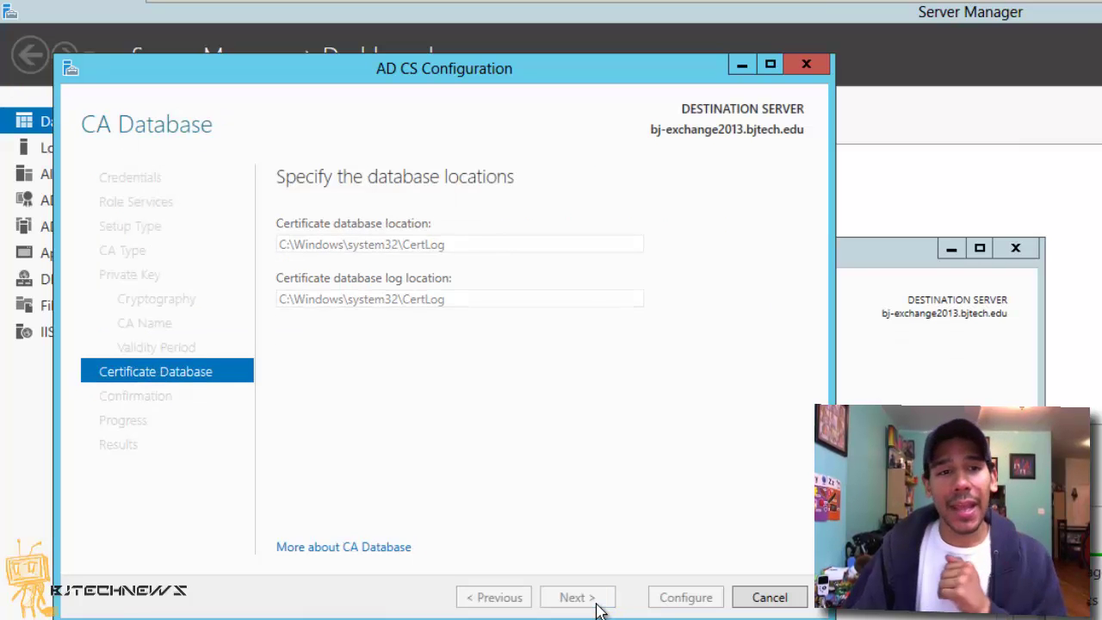
left_click(701, 607)
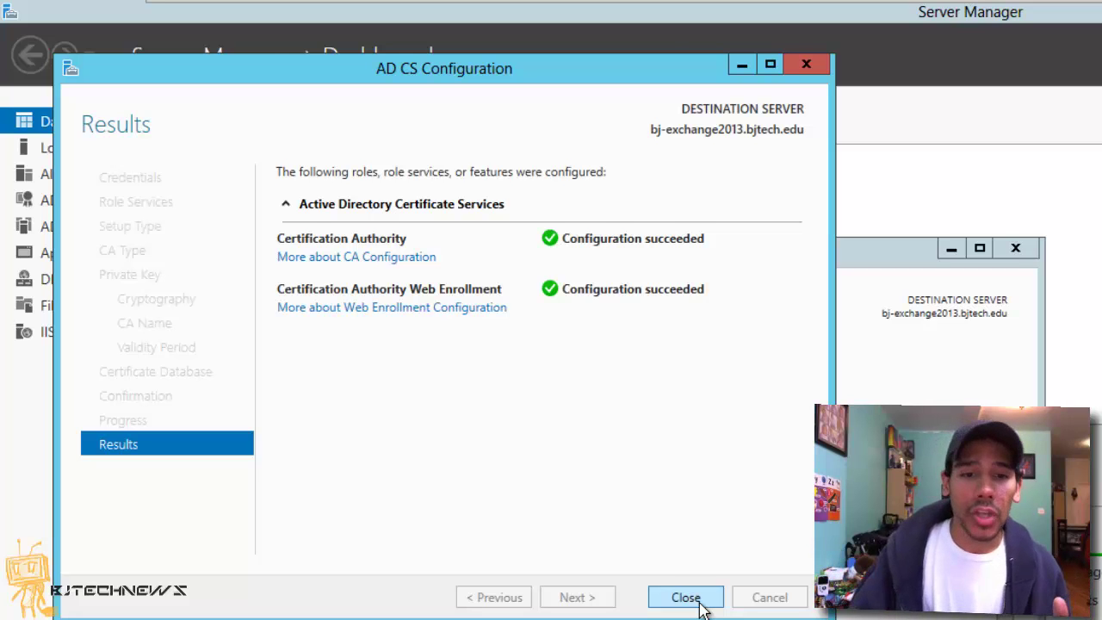
left_click(701, 605)
- Close the remaining wizard and Server Manager, and open an empty management console with mmc
key("alt+F4")
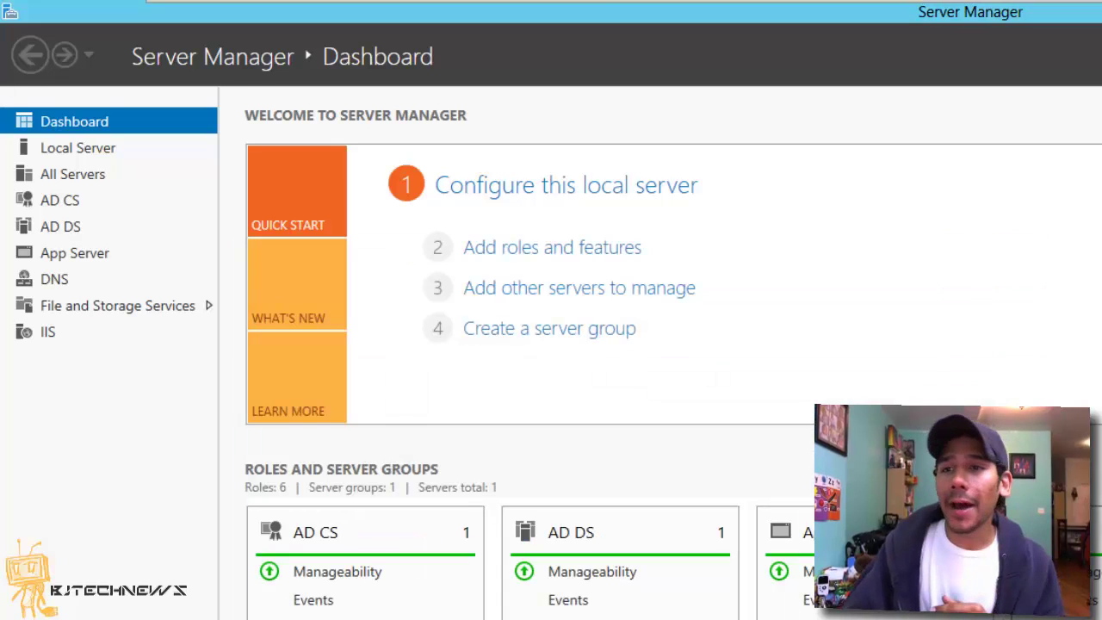
key("alt+F4")
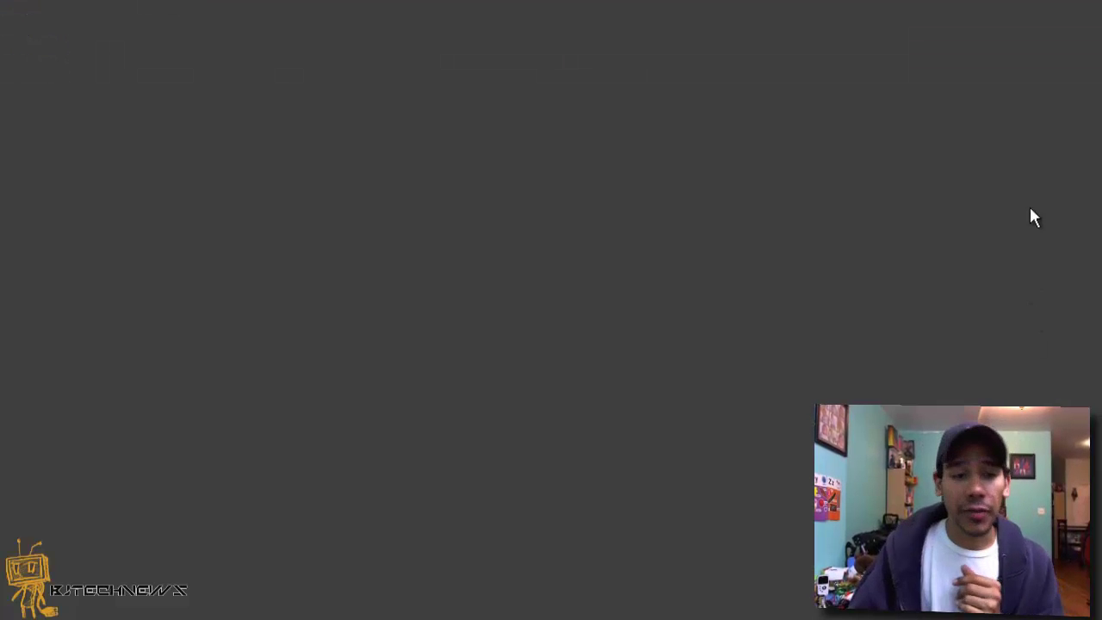
key("super+r")
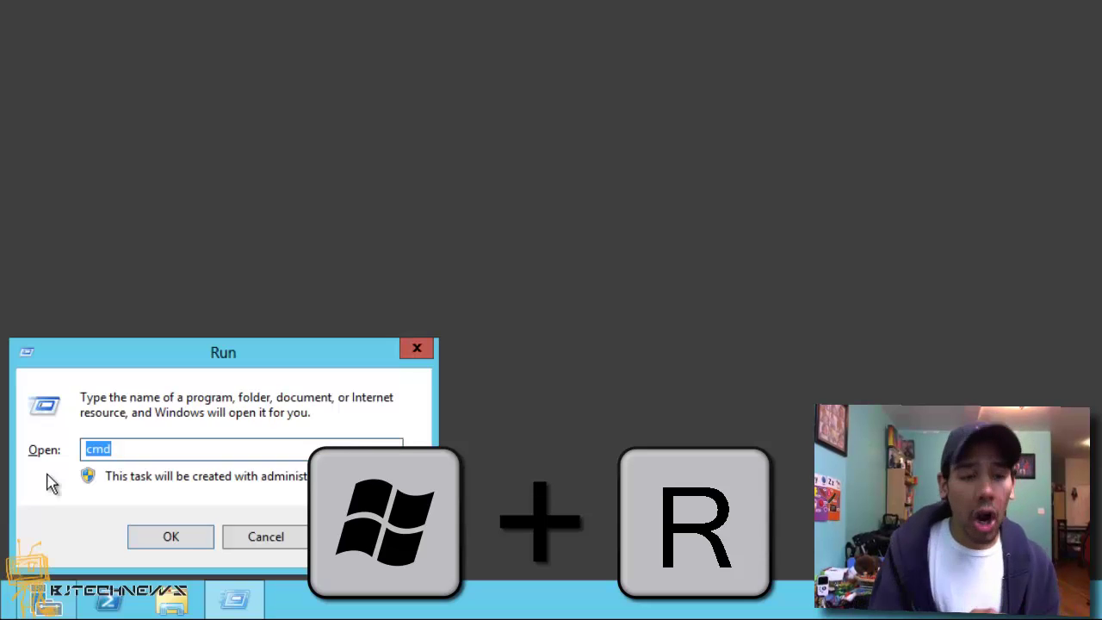
type("mmc")
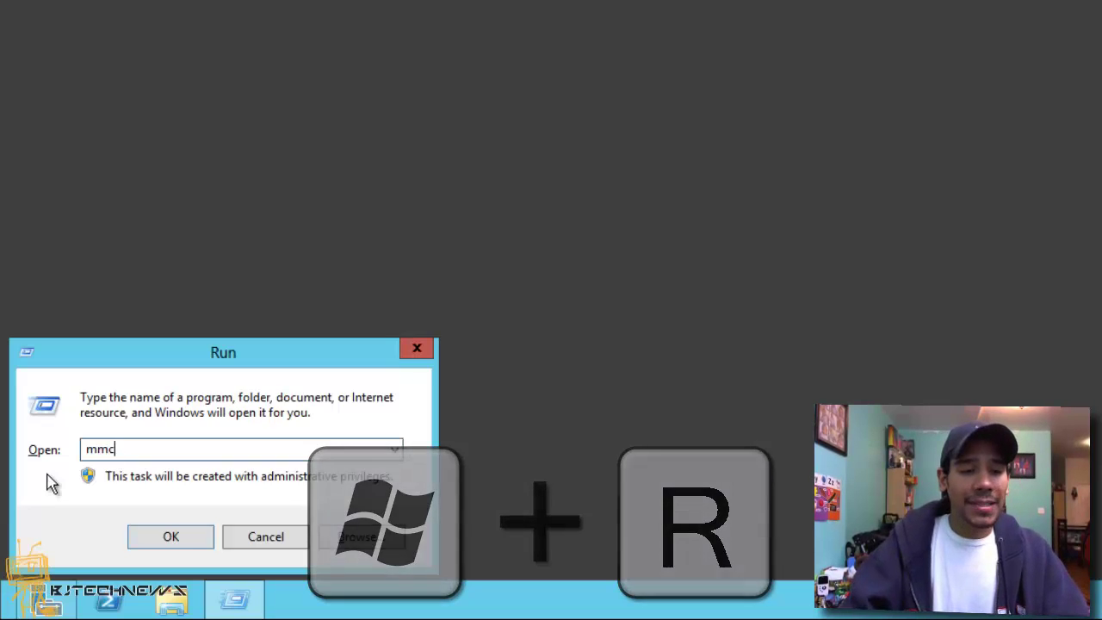
key("Return")
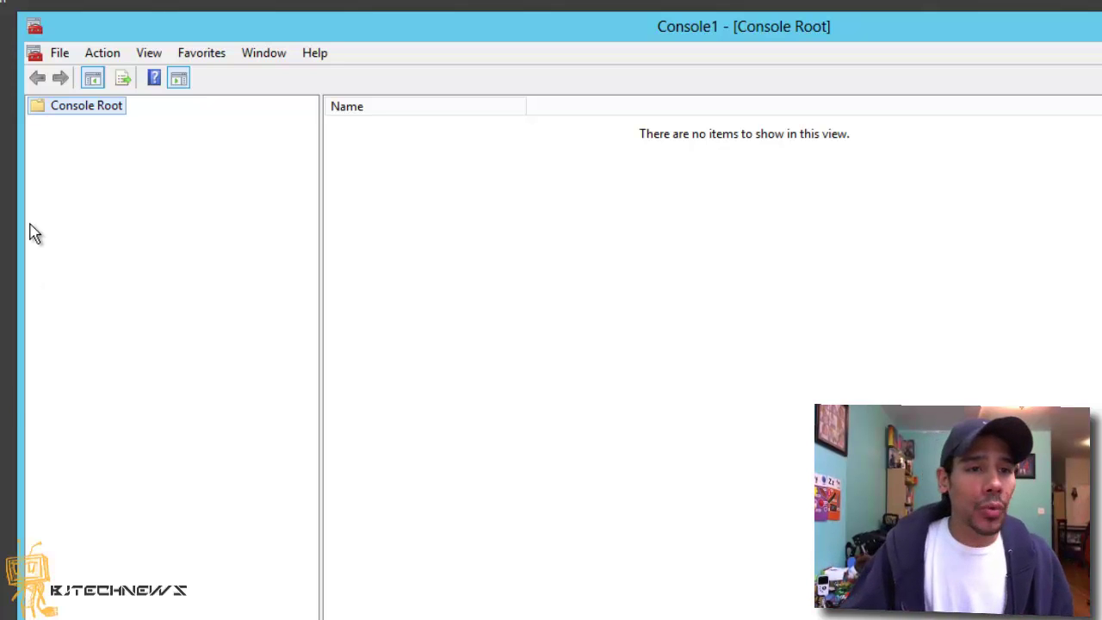
- Add the Certification Authority snap-in for the local computer to the console
left_click(60, 54)
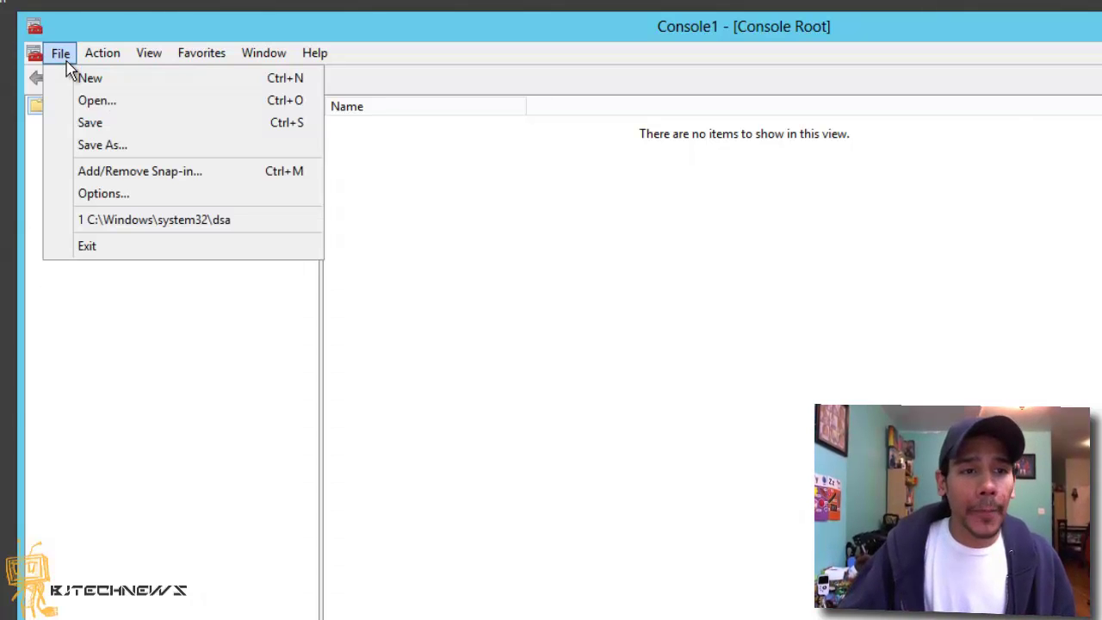
left_click(118, 175)
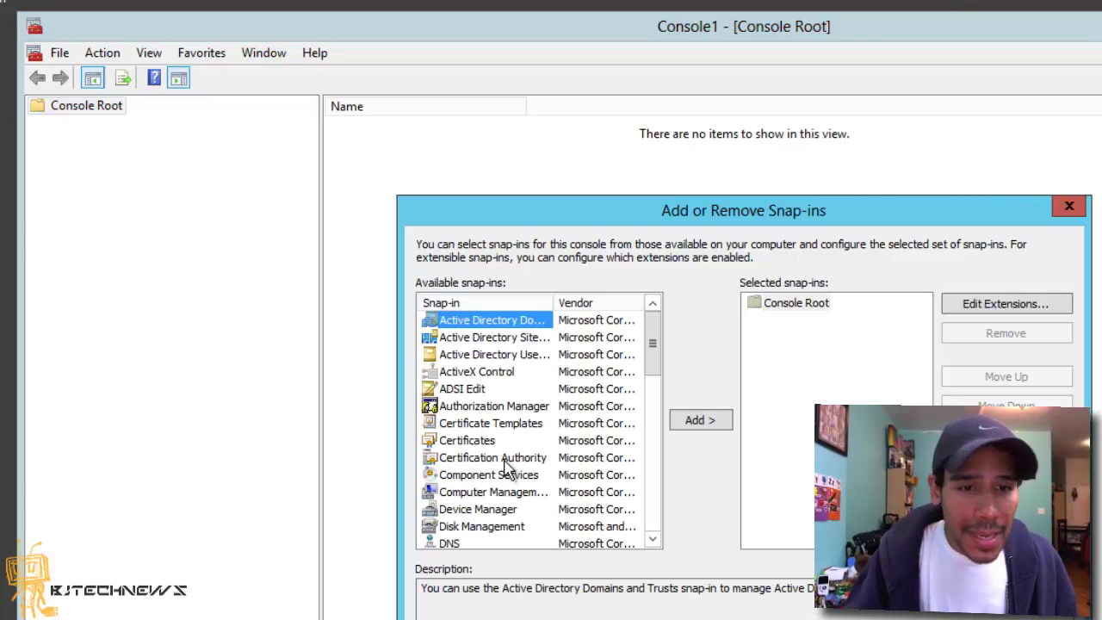
left_click(504, 457)
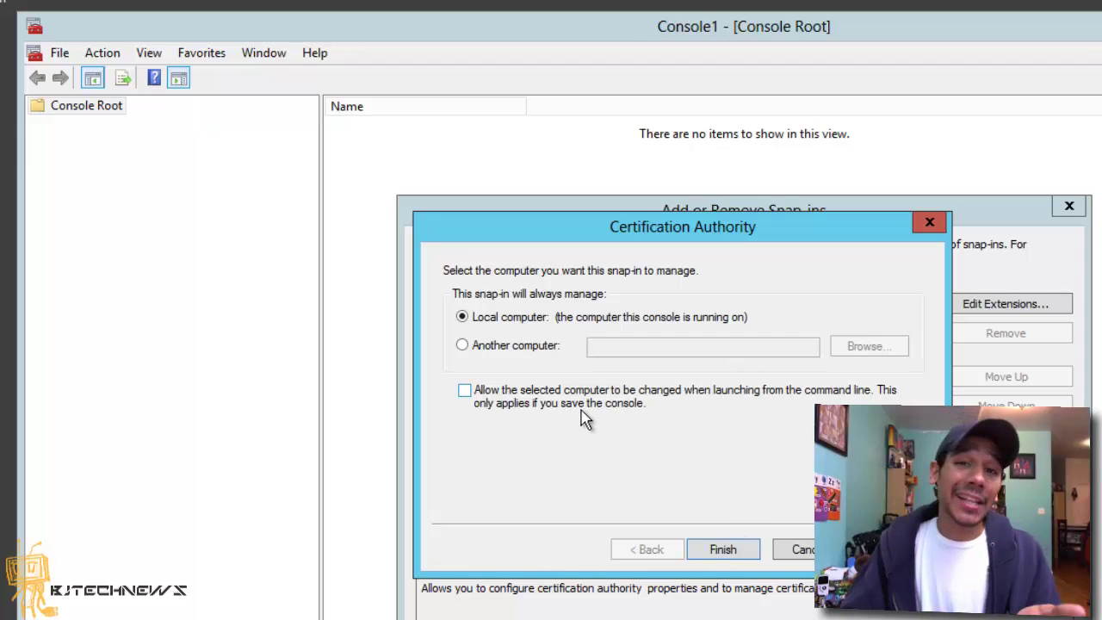
left_click(721, 551)
key("Return")
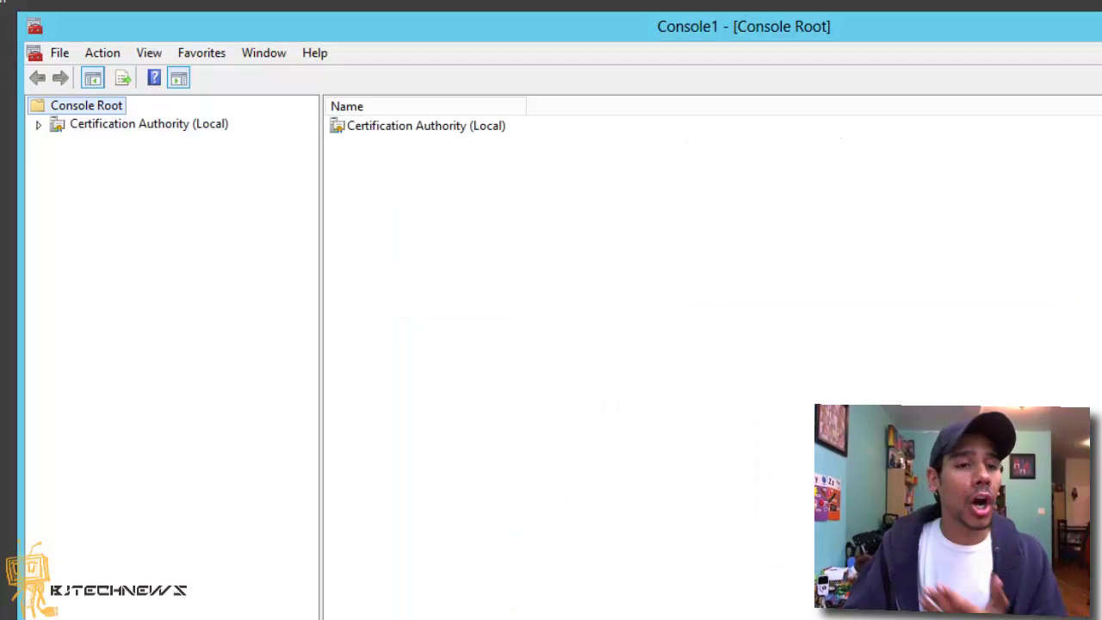
- Open the Certificate Templates Console from the templates of bjtech-BJ-EXCHANGE2013-CA and maximize its window
left_click(37, 124)
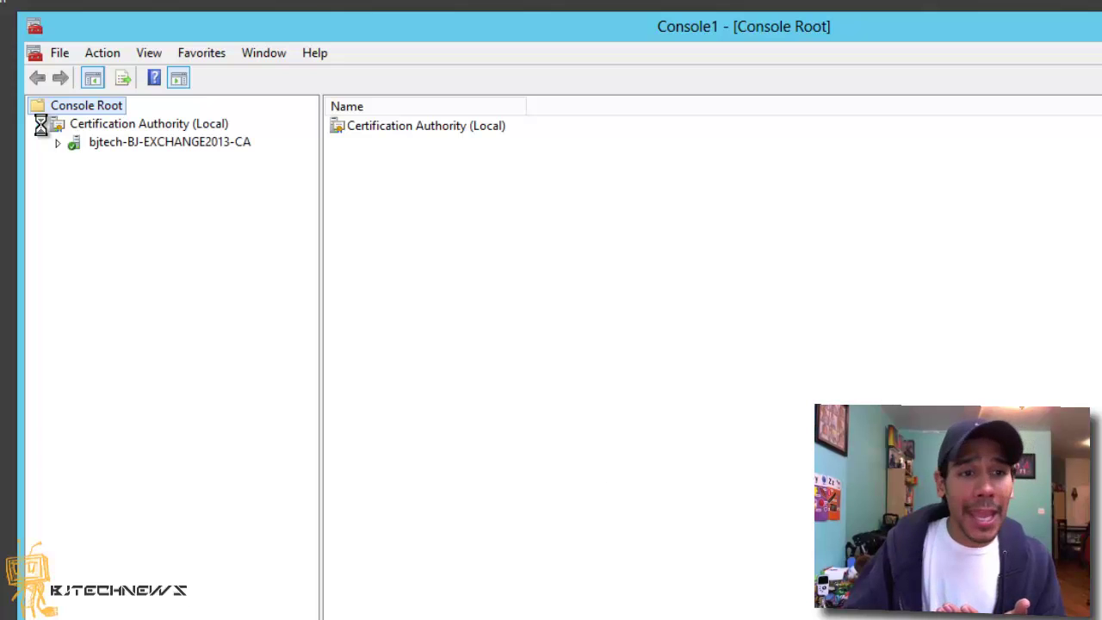
left_click(57, 143)
left_click(158, 239)
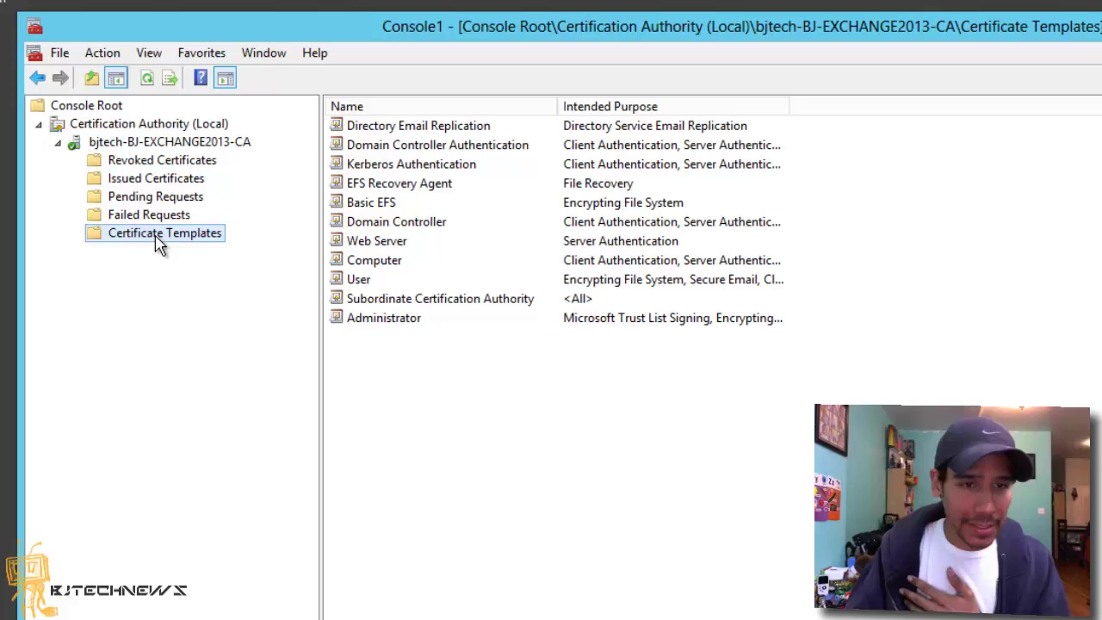
right_click(405, 410)
left_click(446, 424)
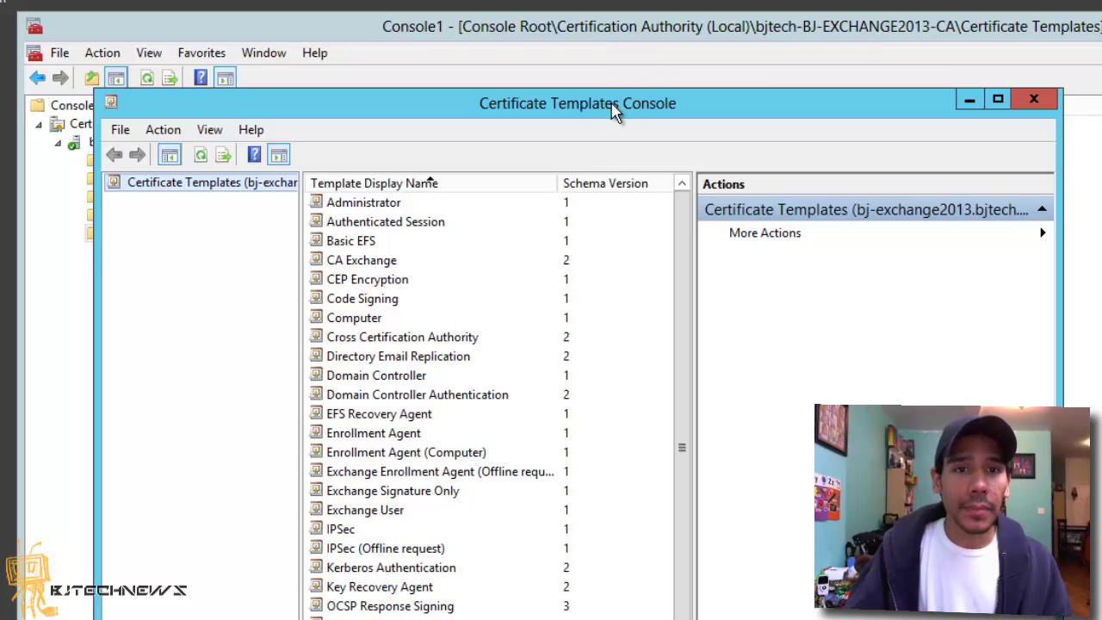
double_click(613, 103)
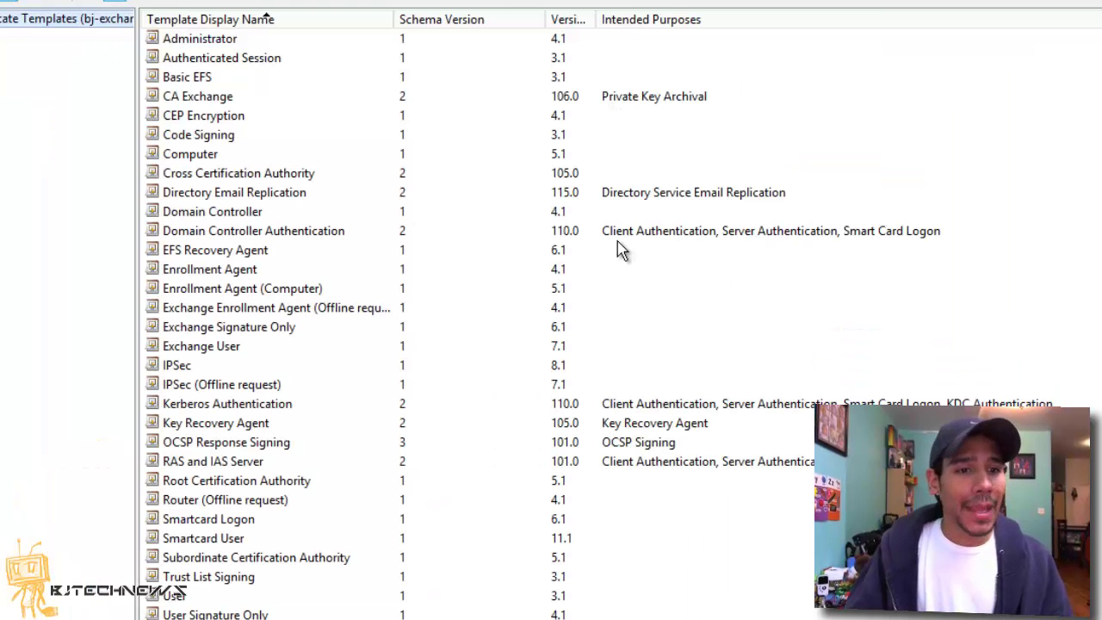
- Duplicate the IPSec certificate template and set the copy's display name to SSTP-VPN
left_click(180, 370)
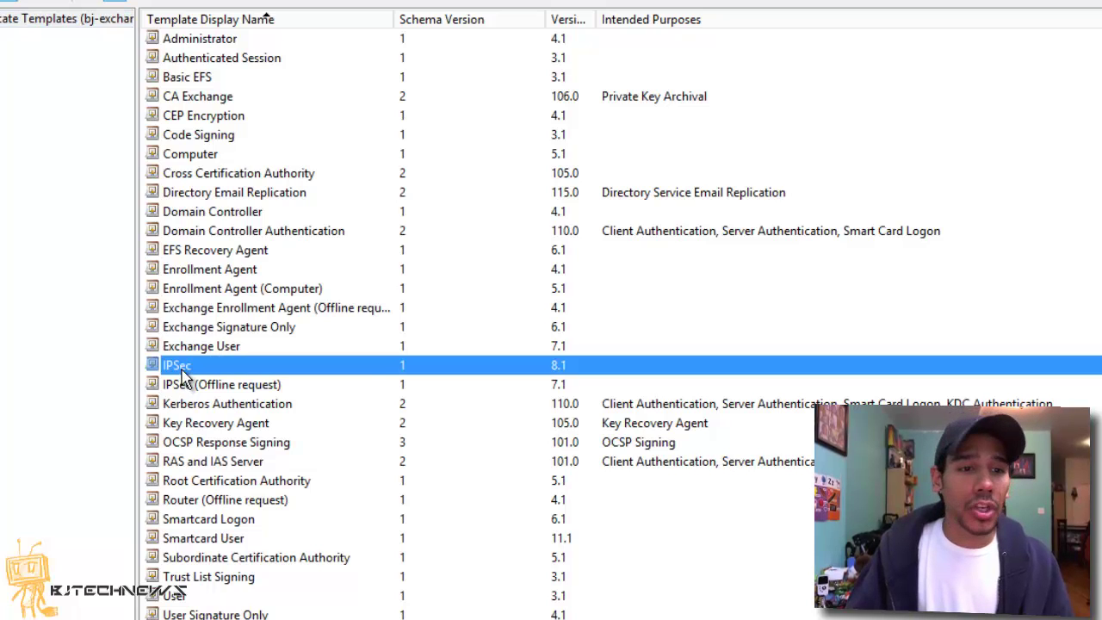
right_click(182, 370)
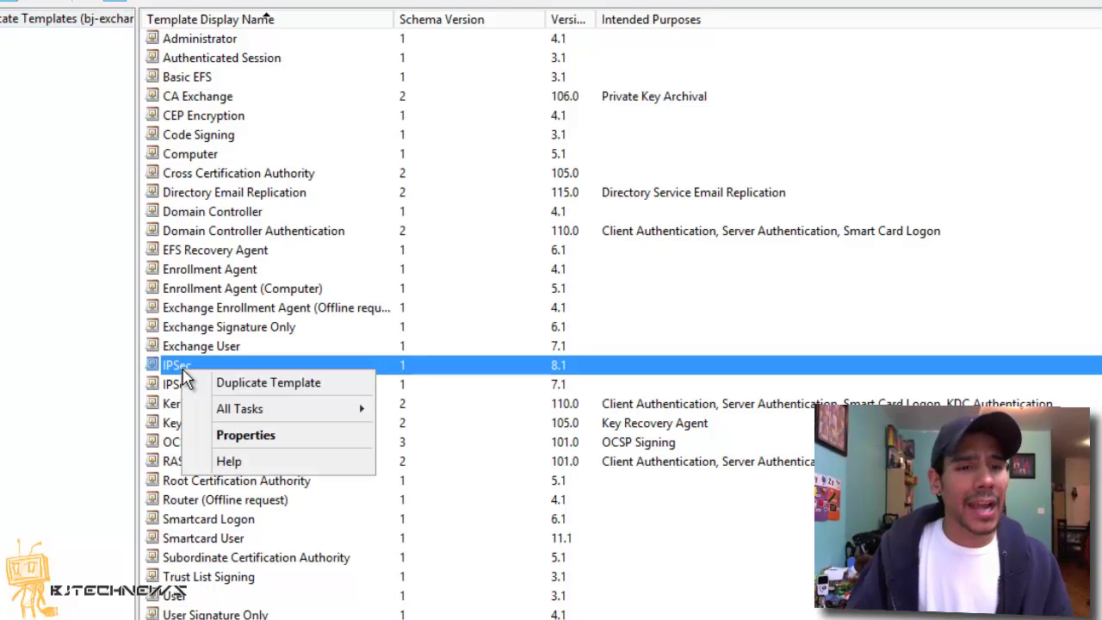
left_click(198, 382)
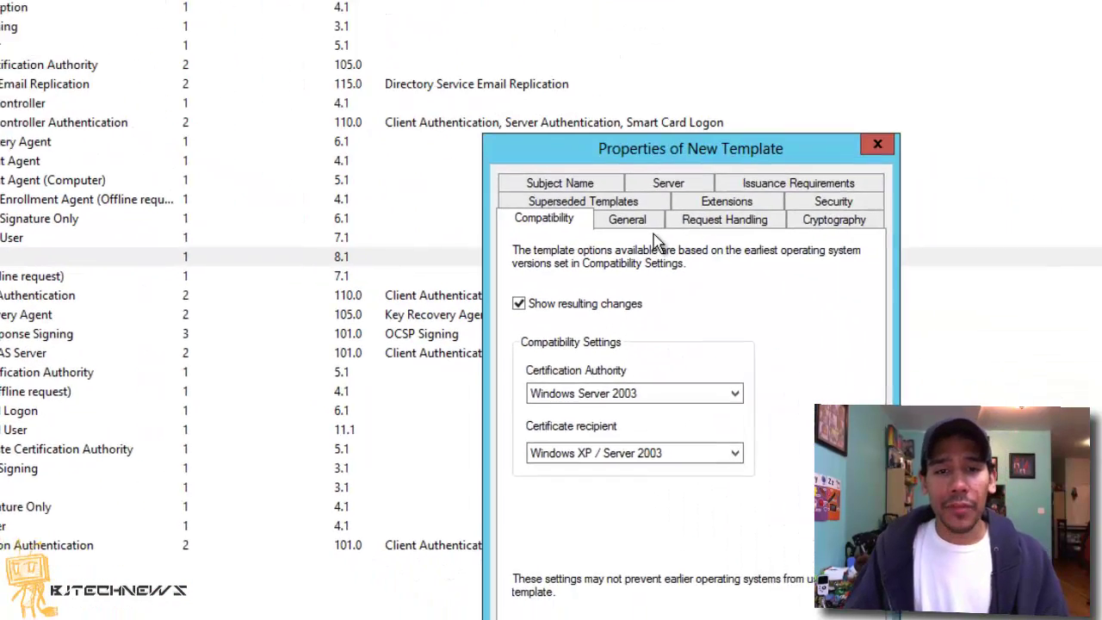
left_click(430, 116)
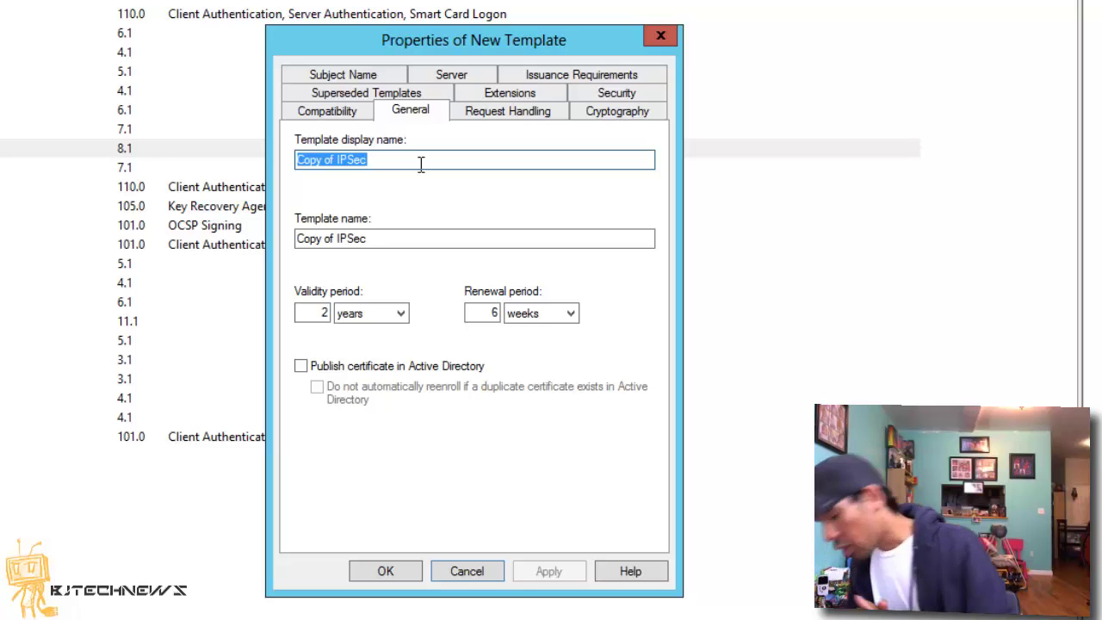
type("SSTP")
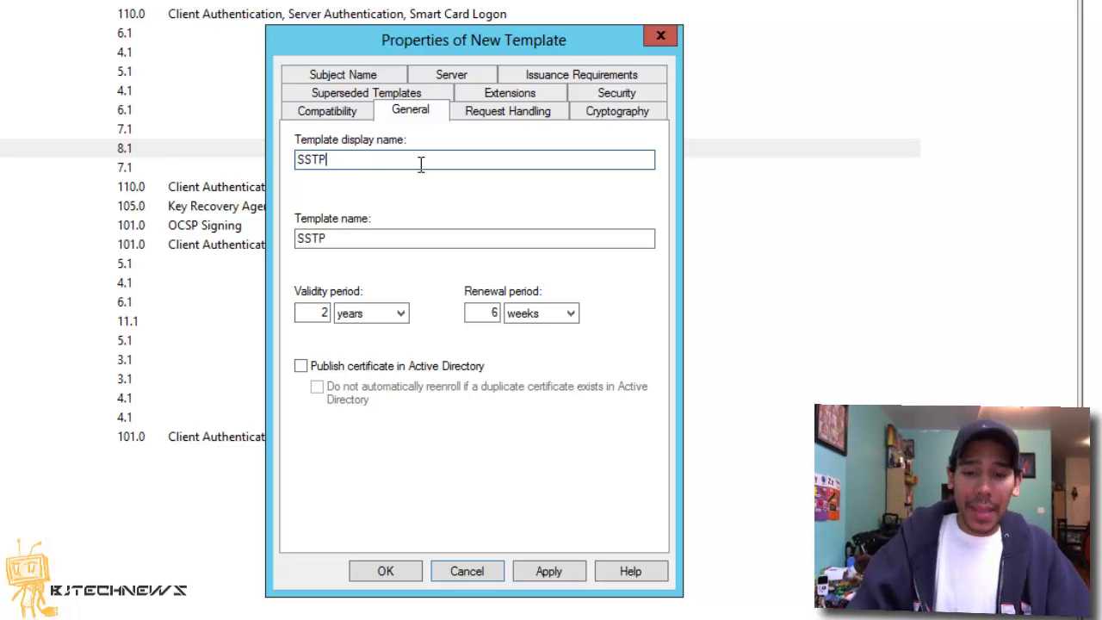
type("-VPN")
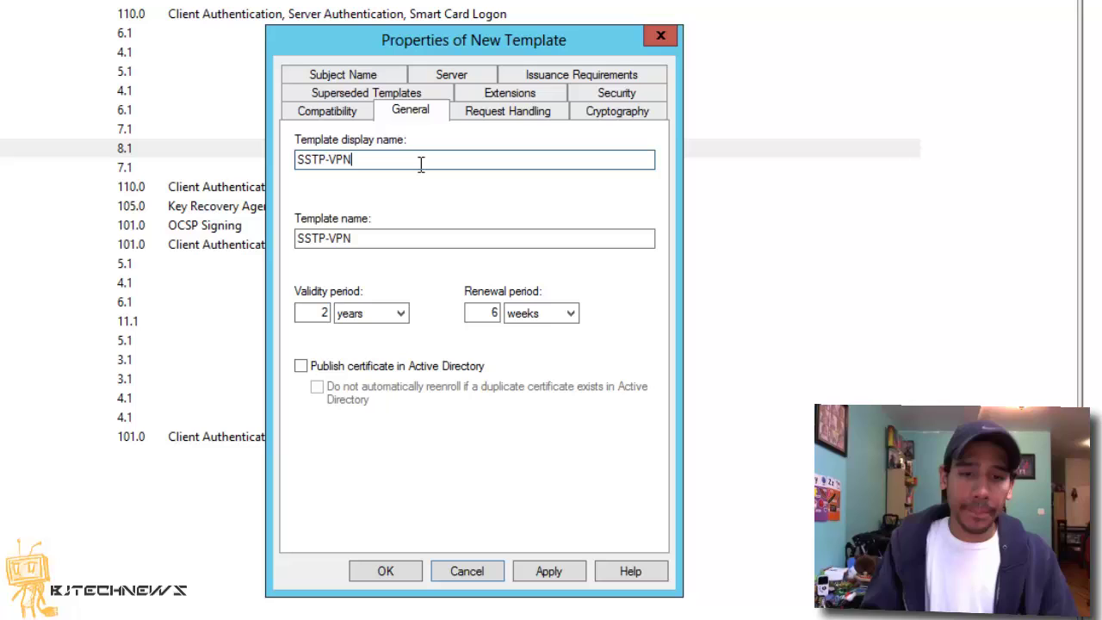
- Allow the new template's private key to be exported and have its subject name supplied in the request
left_click(487, 115)
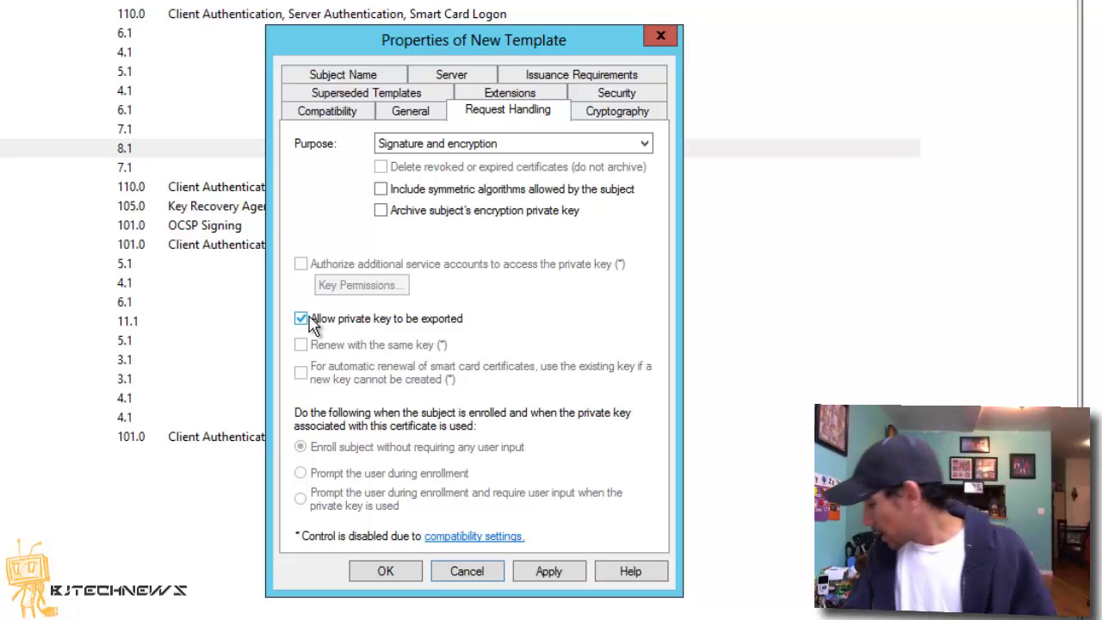
left_click(389, 78)
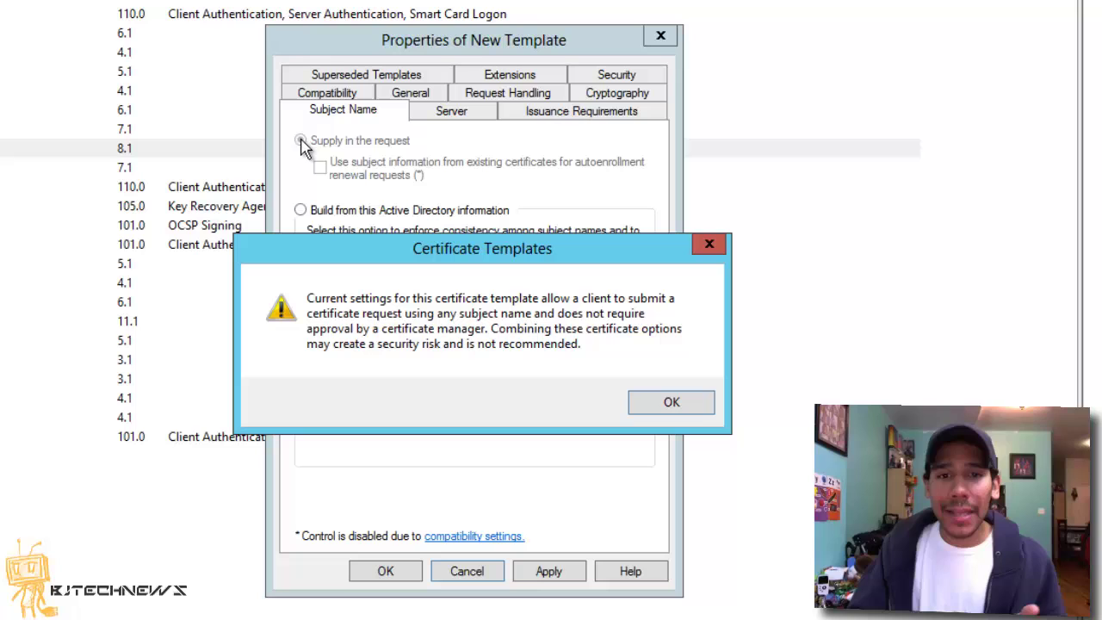
left_click(302, 141)
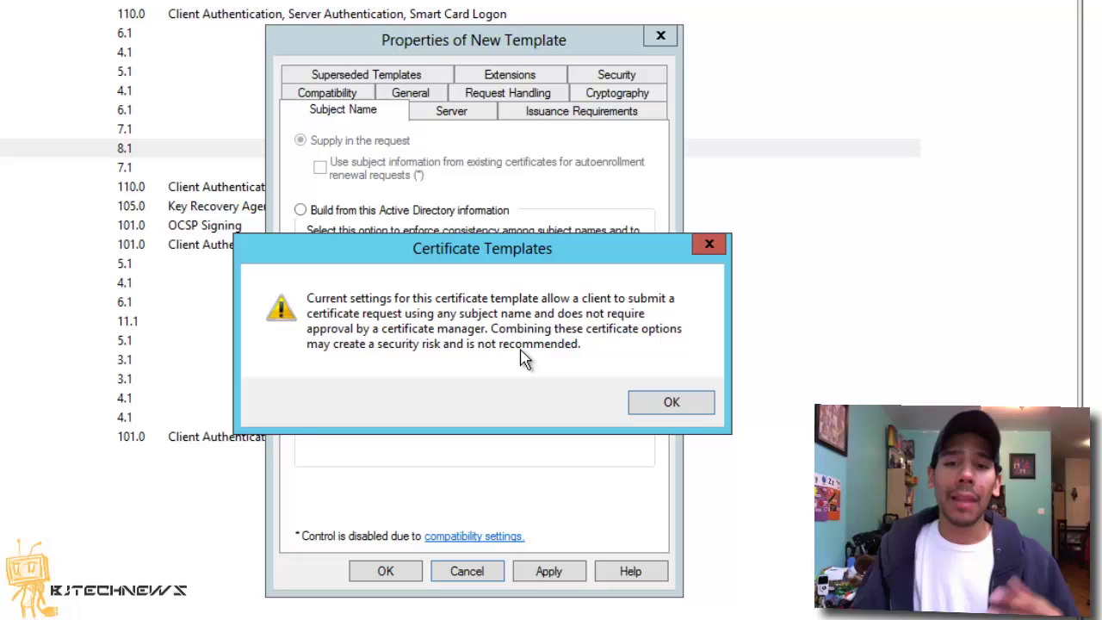
left_click(667, 403)
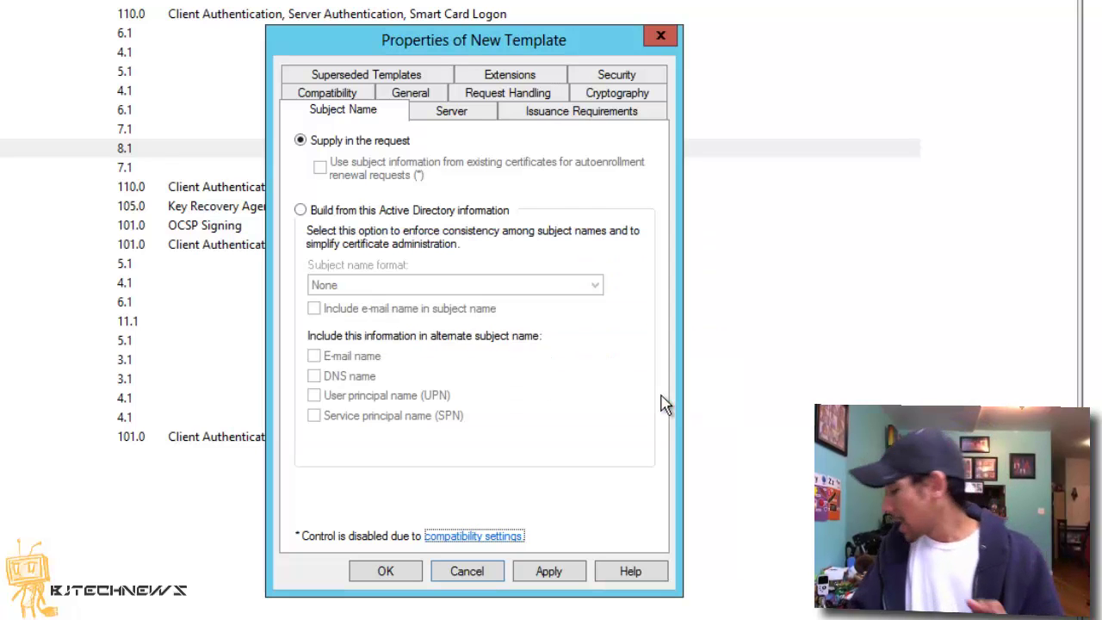
- Add Server Authentication to the new template's application policies and save the template
left_click(549, 83)
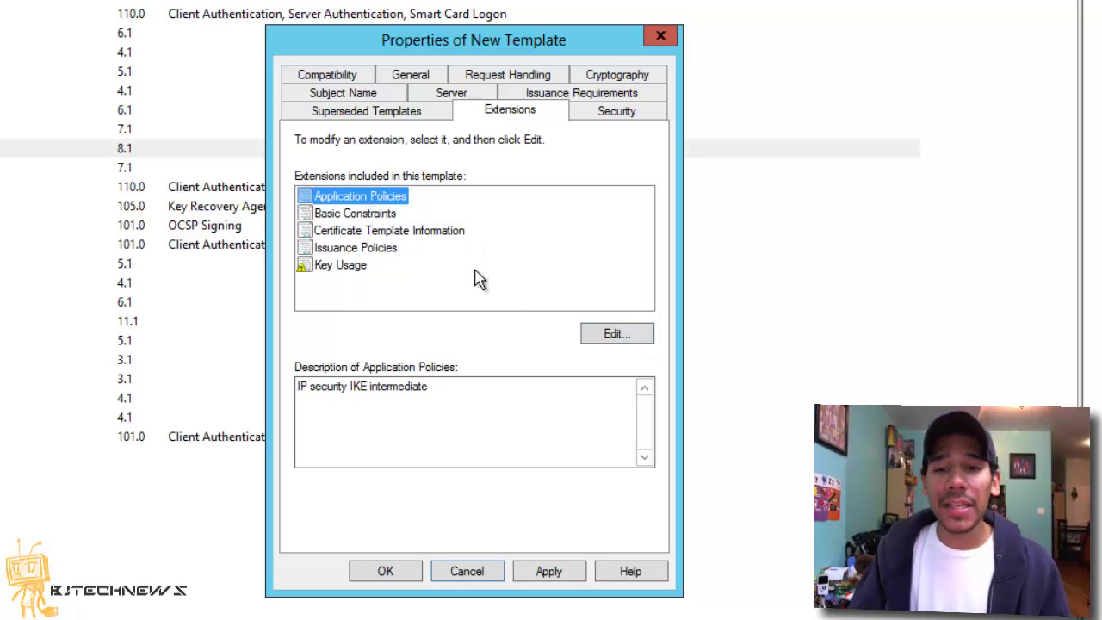
left_click(614, 338)
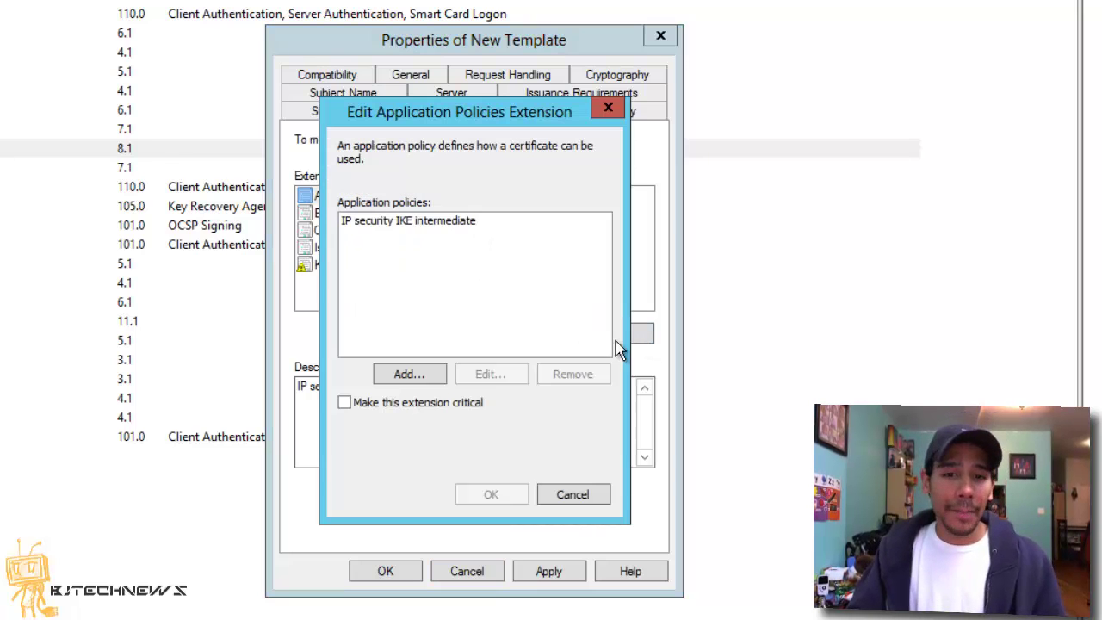
left_click(422, 372)
left_click_drag(645, 286, 646, 357)
scroll(646, 360, "down", 5)
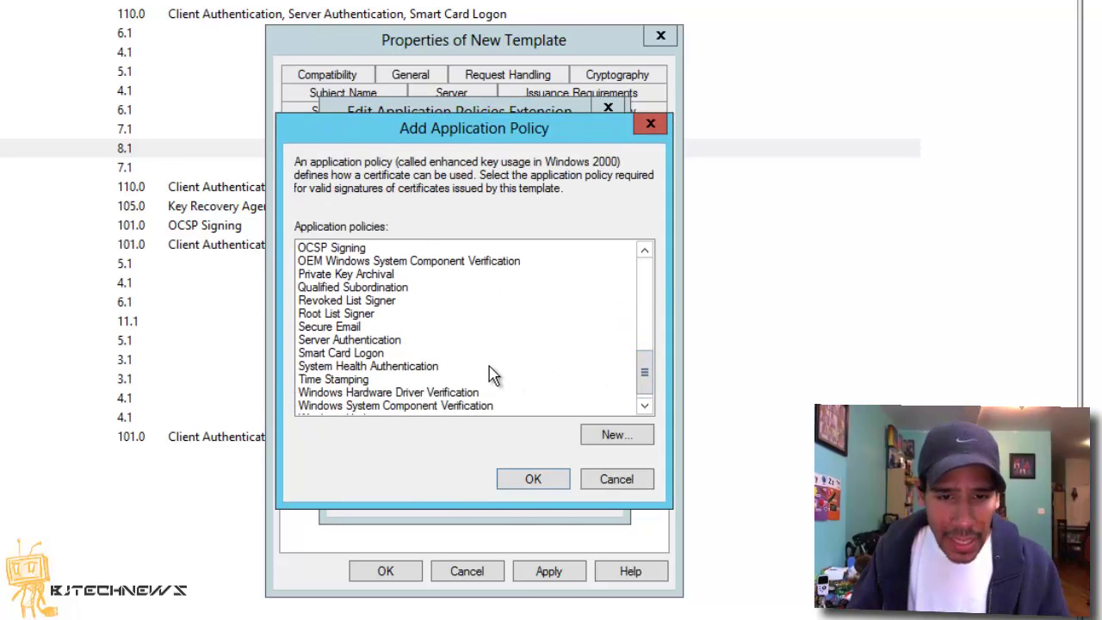
left_click(392, 343)
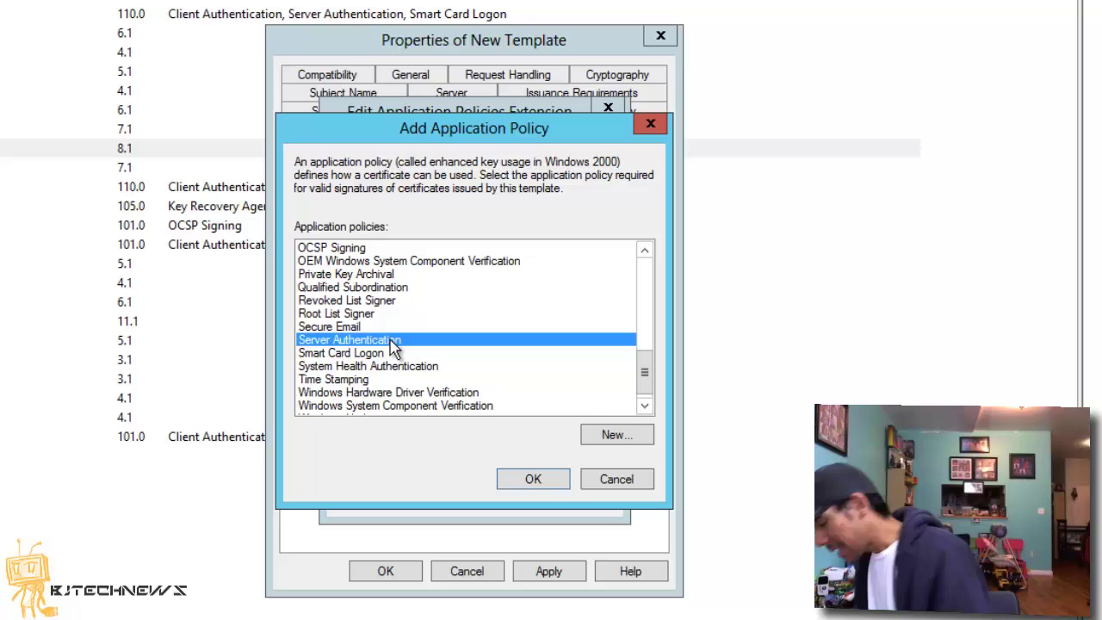
left_click(522, 485)
left_click(507, 497)
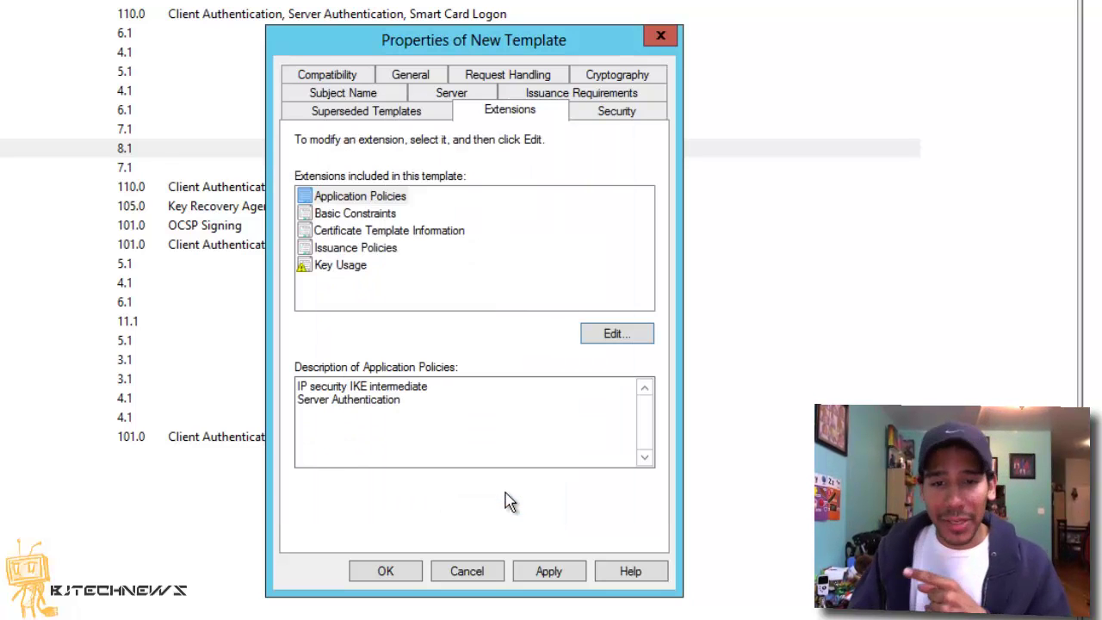
left_click(559, 572)
left_click(399, 575)
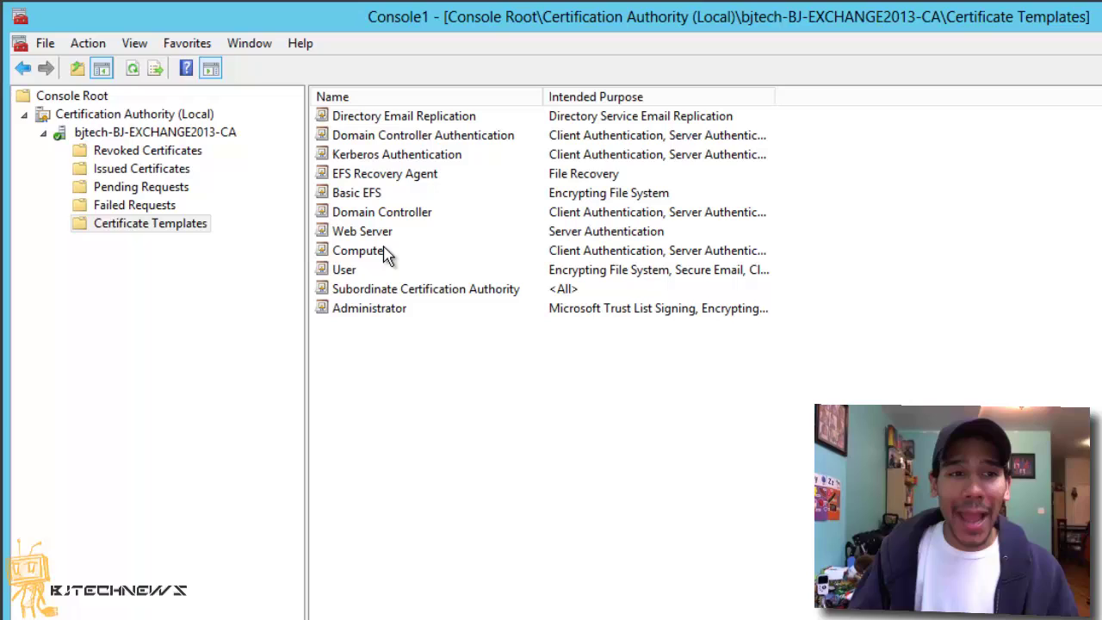
- Enable SSTP-VPN as a certificate template to issue on the certification authority
right_click(155, 231)
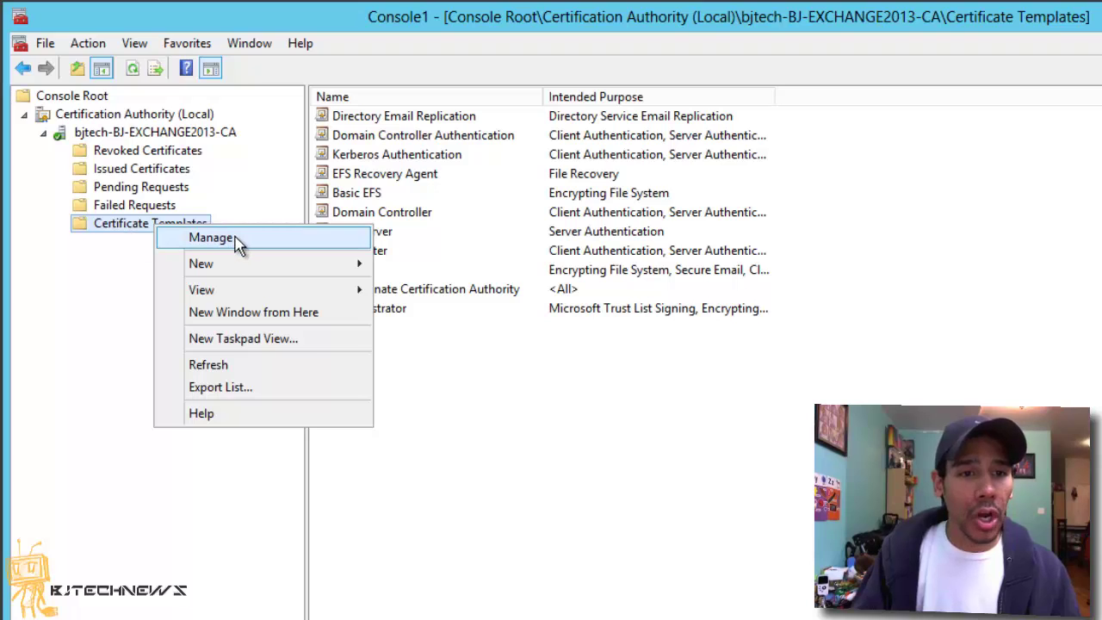
mouse_move(238, 270)
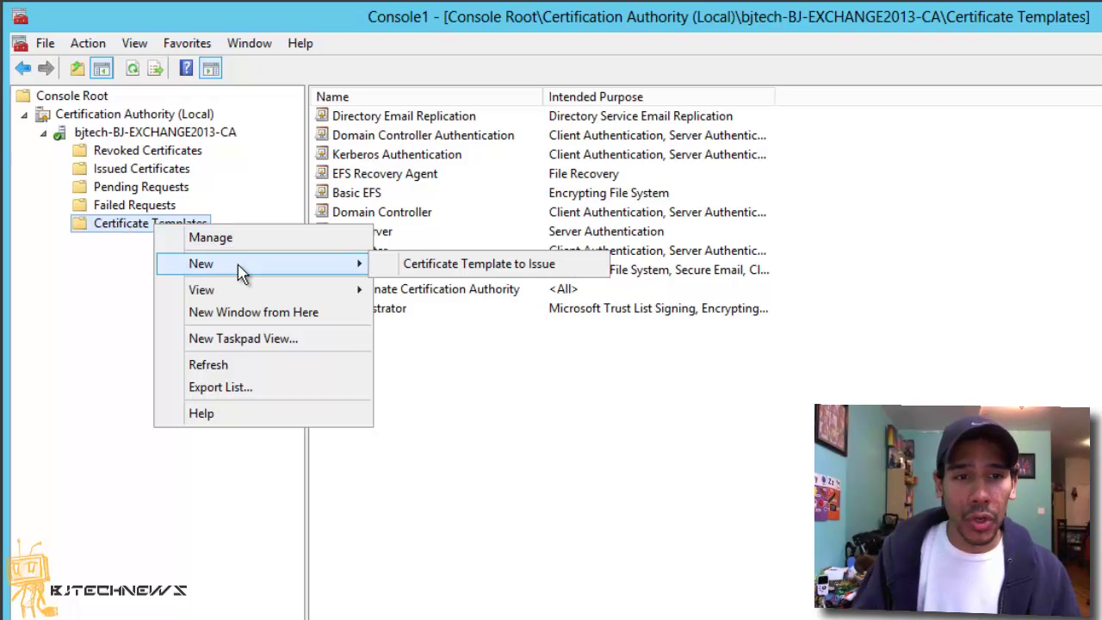
left_click(433, 274)
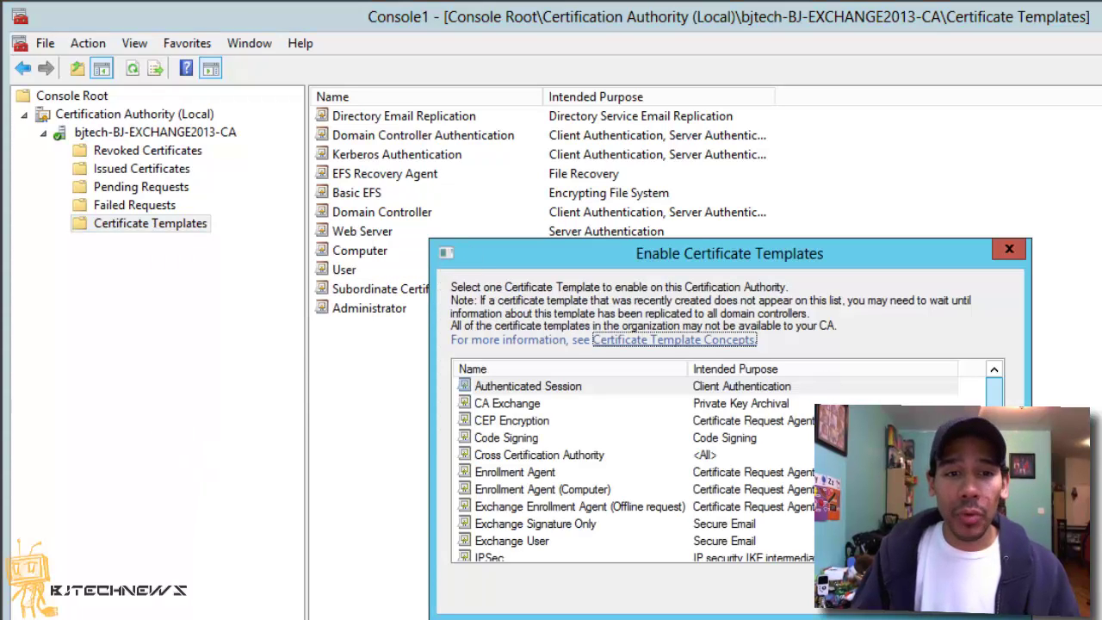
scroll(634, 517, "down", 4)
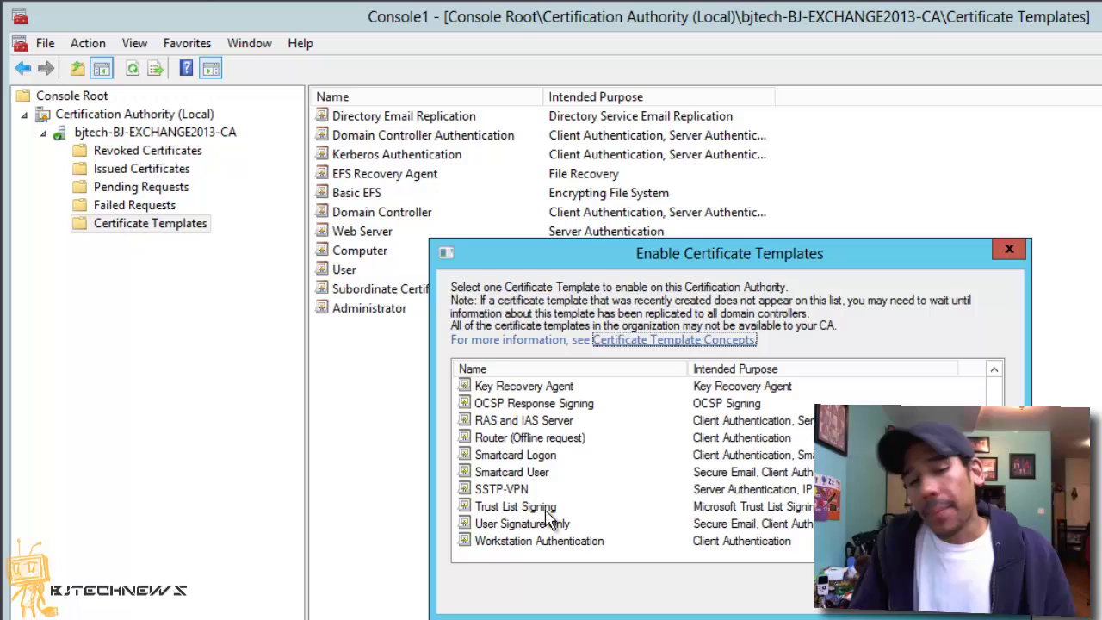
left_click(512, 490)
key("Return")
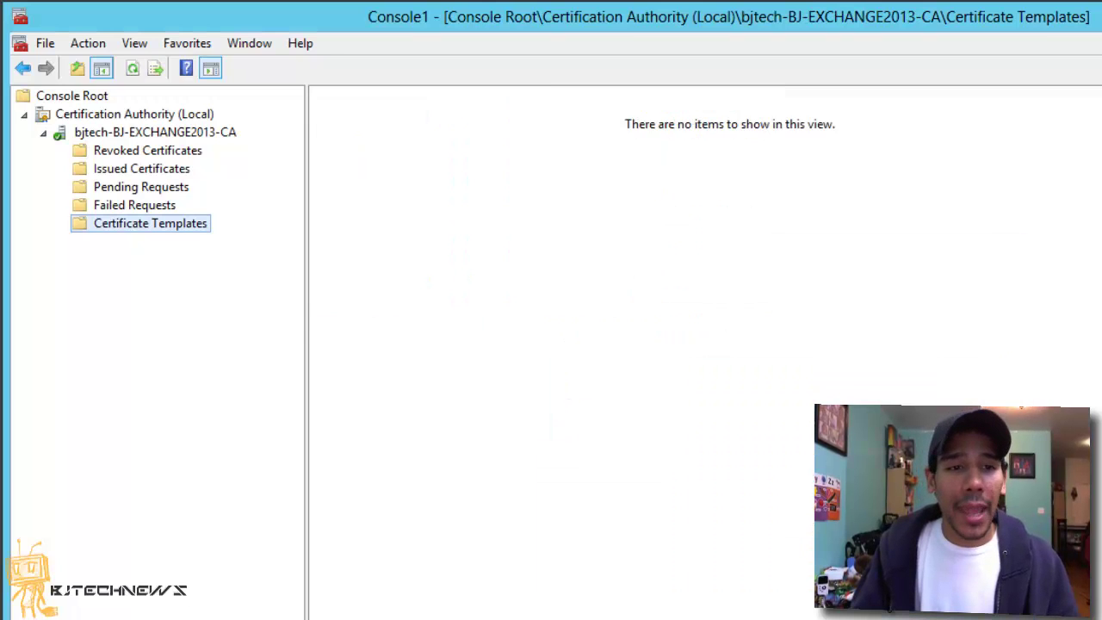